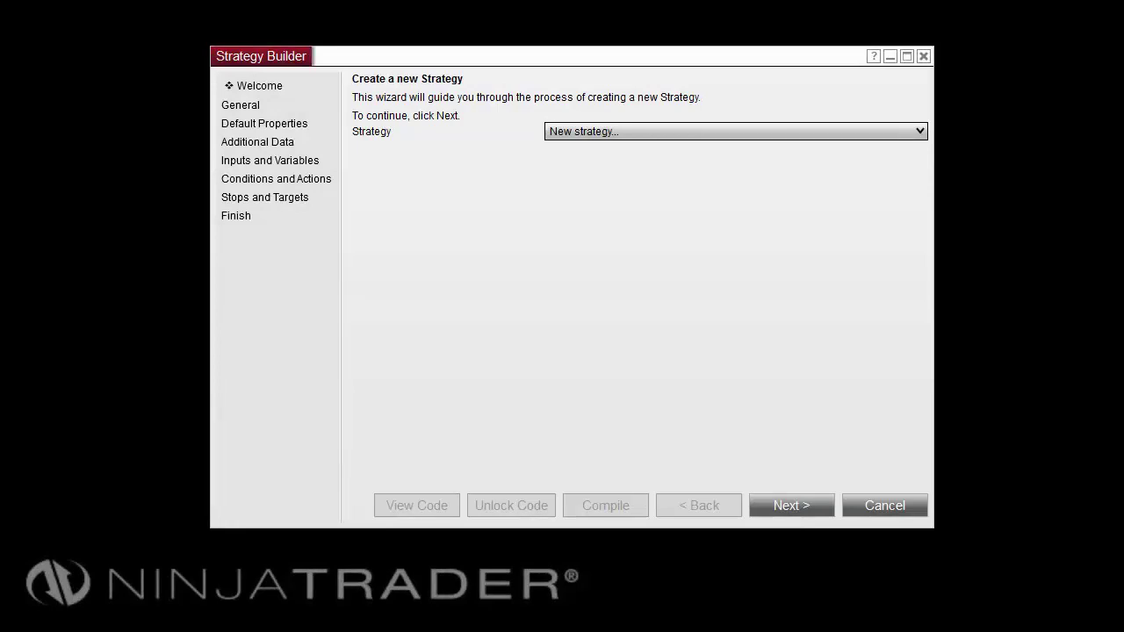
# Step: Begin a new strategy and continue to its general settings
pyautogui.click(913, 133)
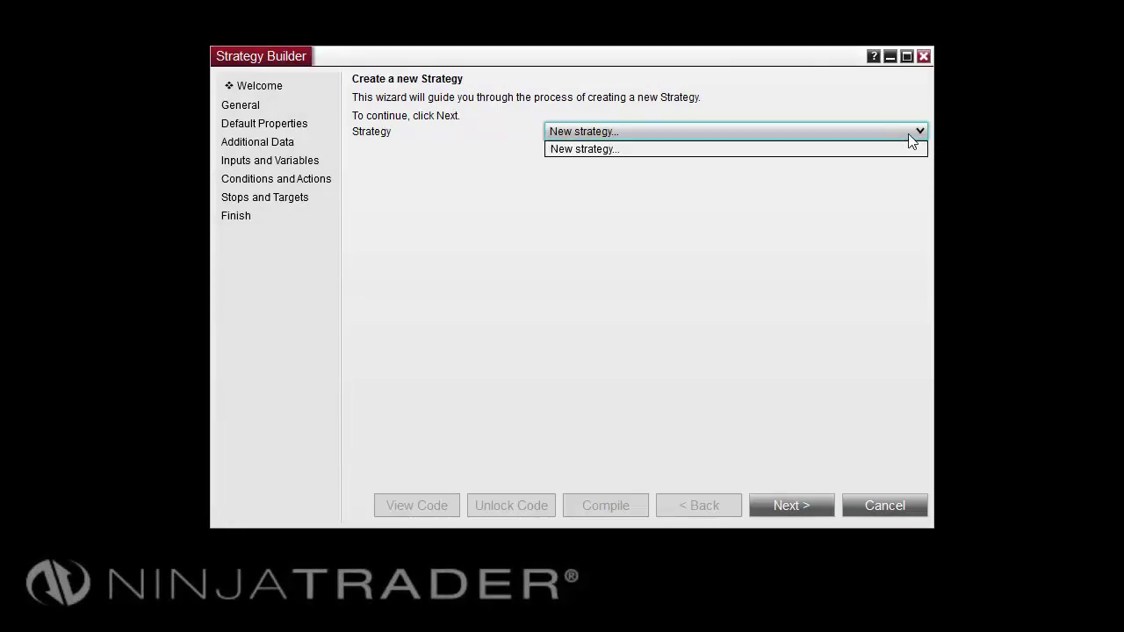
pyautogui.click(828, 496)
pyautogui.click(802, 499)
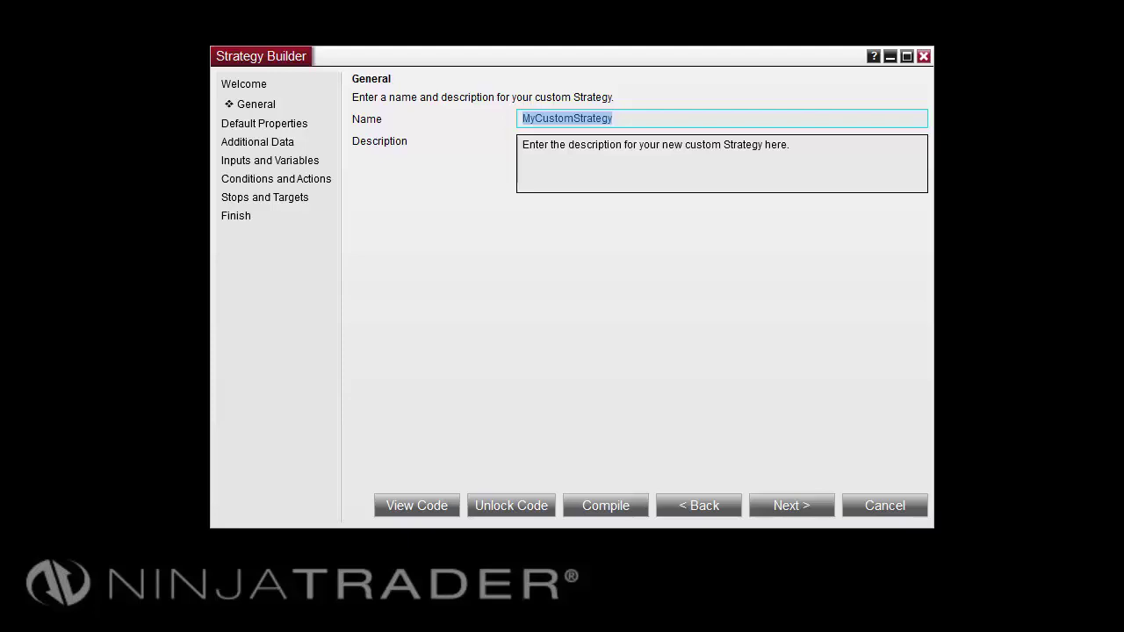
# Step: Name the strategy MACrossover and replace its description with "MA Crossover"
pyautogui.click(690, 115)
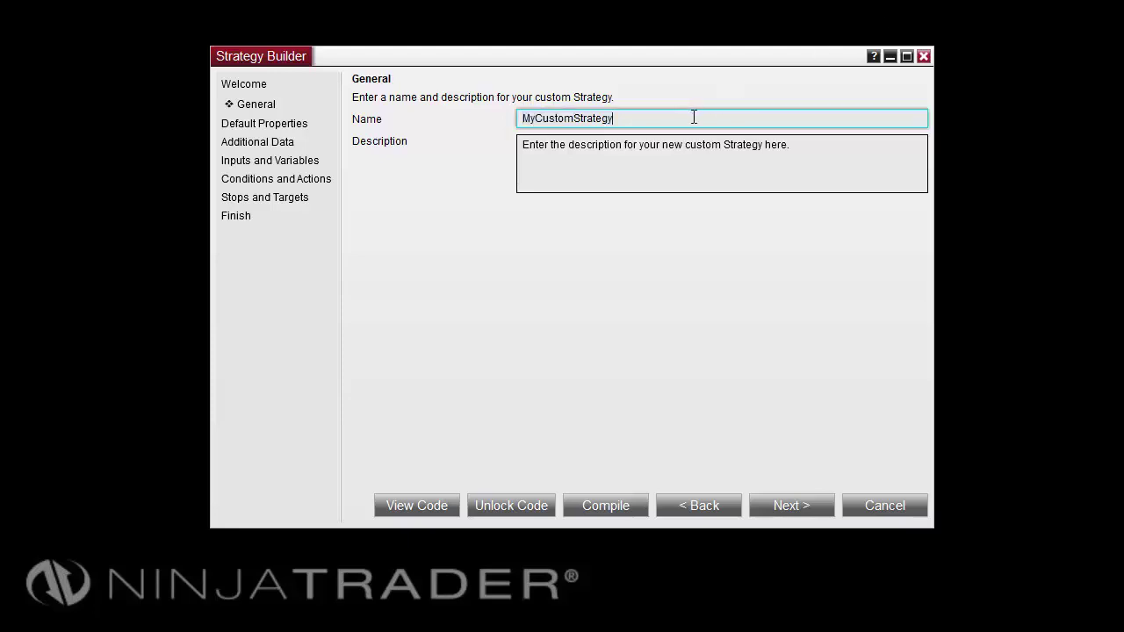
pyautogui.hotkey('ctrl', 'a')
pyautogui.write('MACrossover')
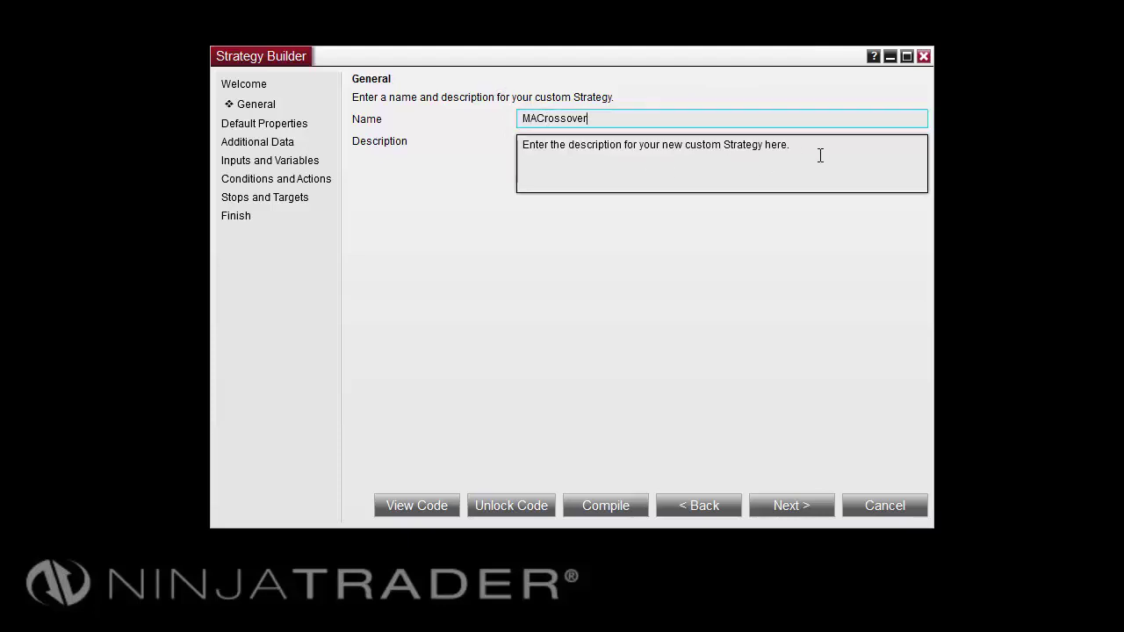
pyautogui.press('Tab')
pyautogui.write('MAC')
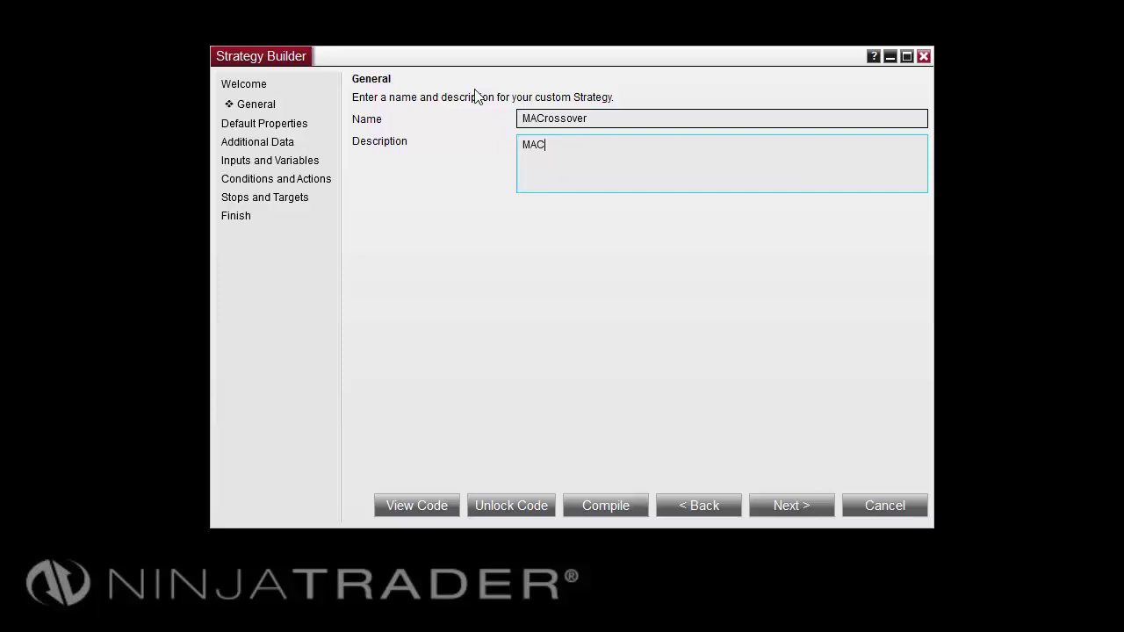
pyautogui.press('BackSpace')
pyautogui.write('Crossover')
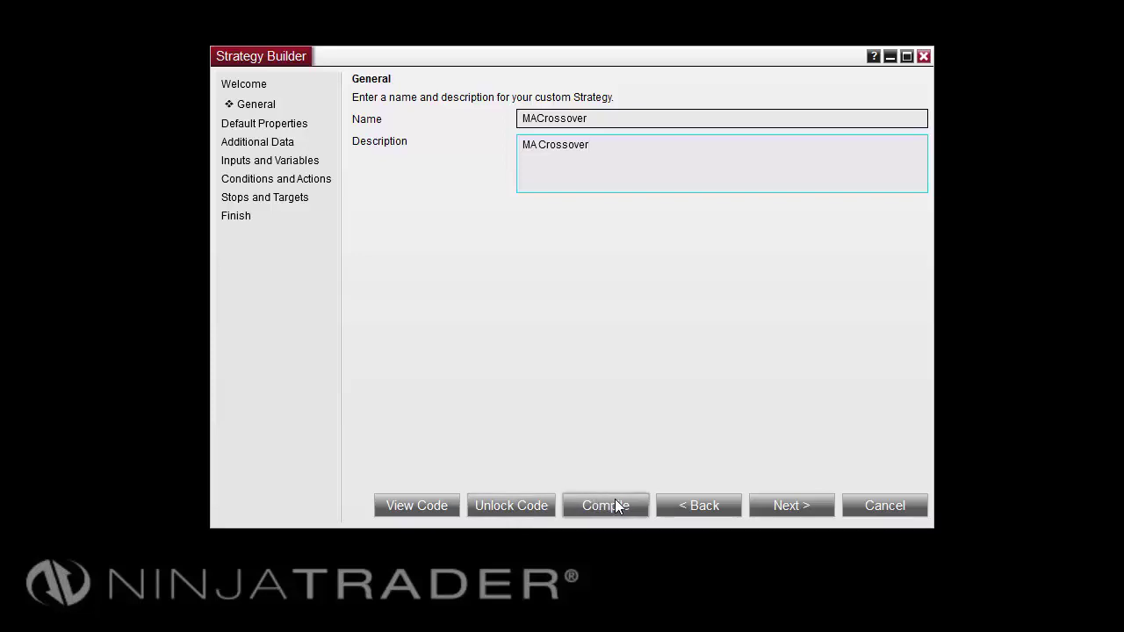
# Step: Go to the default properties, expand the additional properties for review, and continue to the additional data page
pyautogui.click(786, 508)
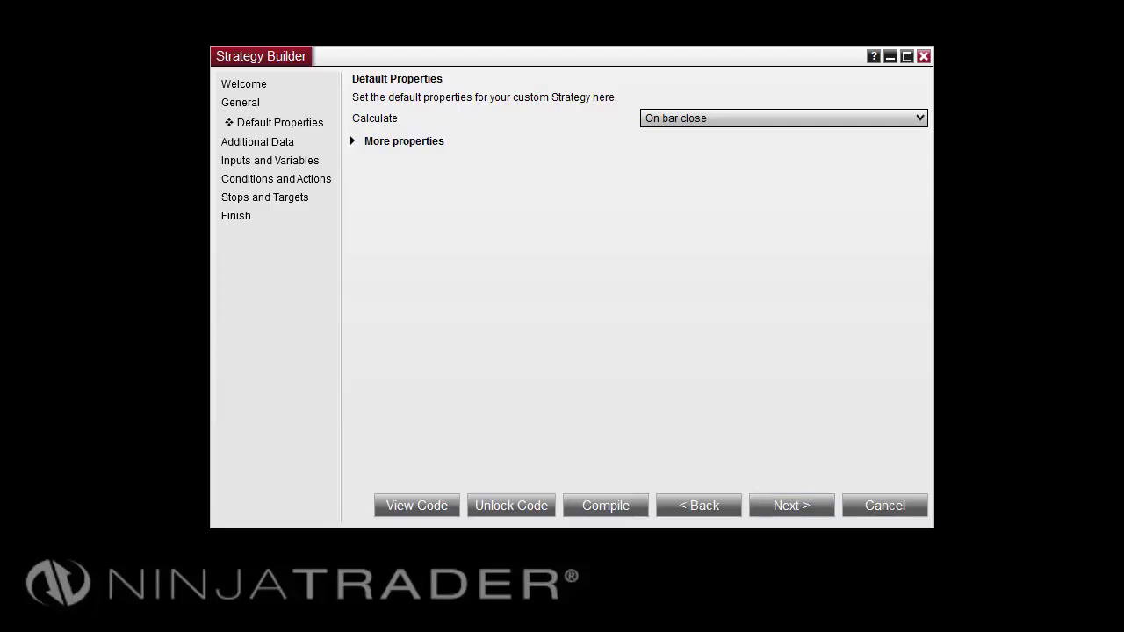
pyautogui.click(353, 141)
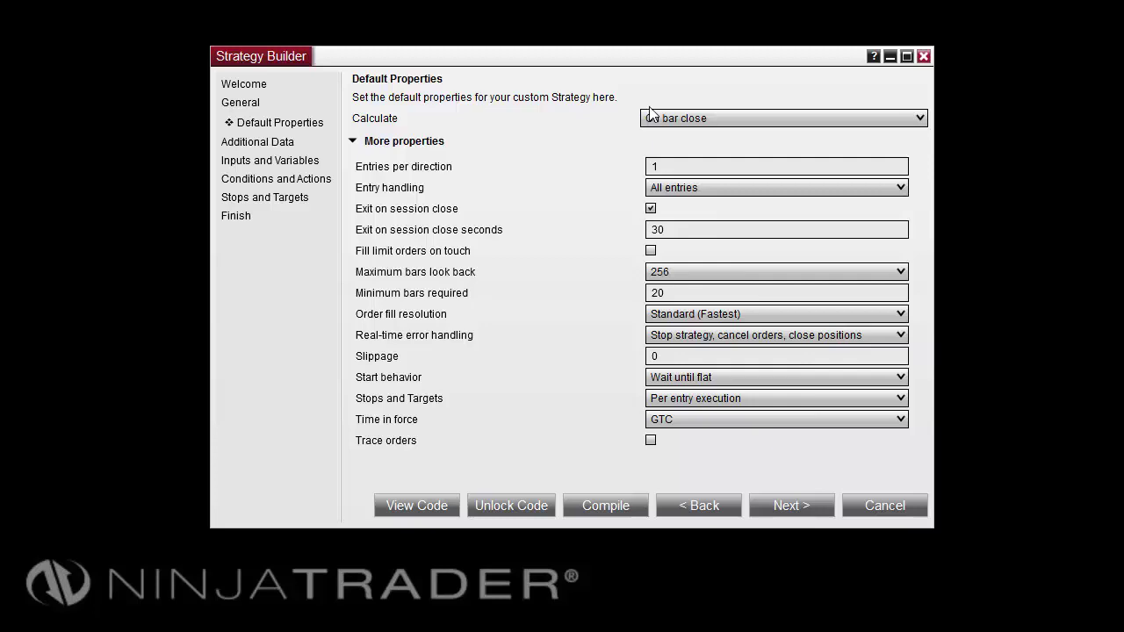
pyautogui.click(815, 506)
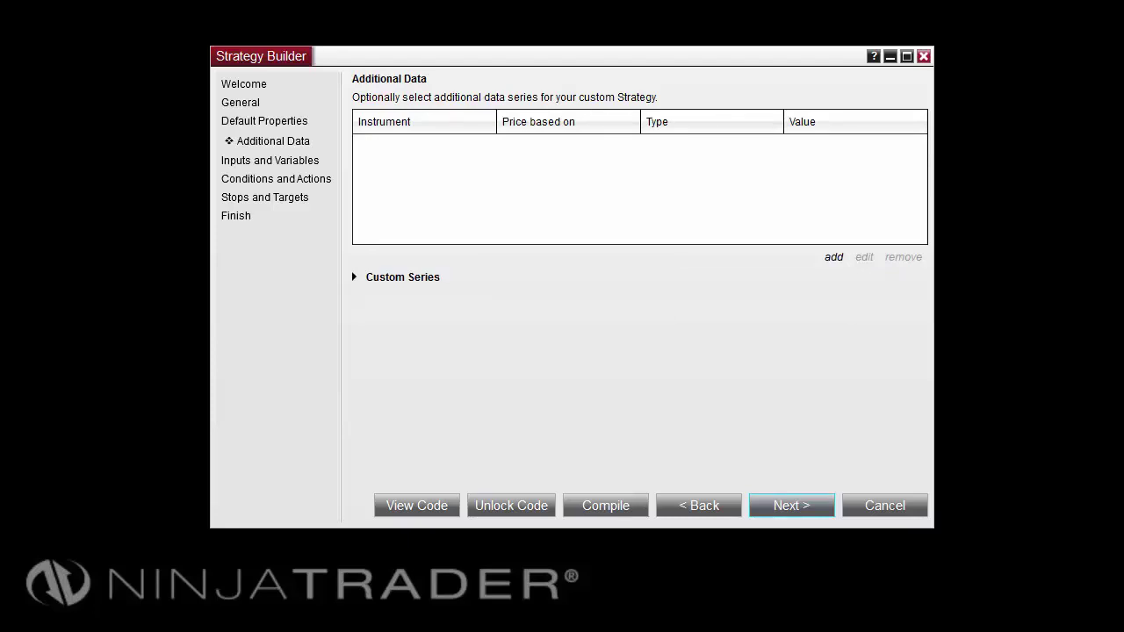
pyautogui.click(835, 257)
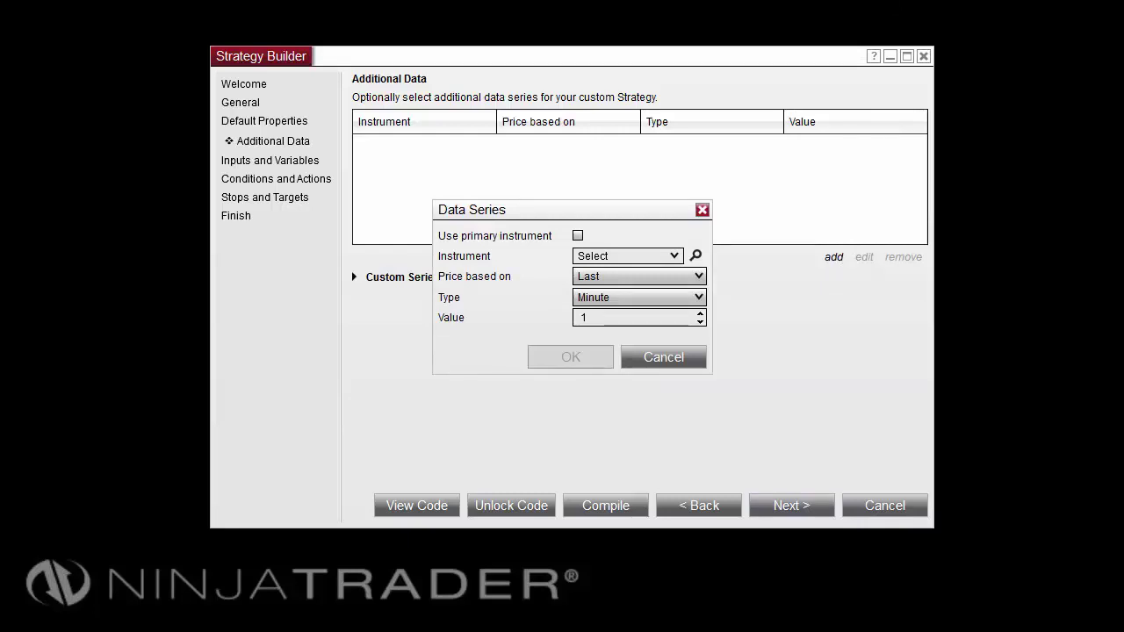
pyautogui.click(578, 236)
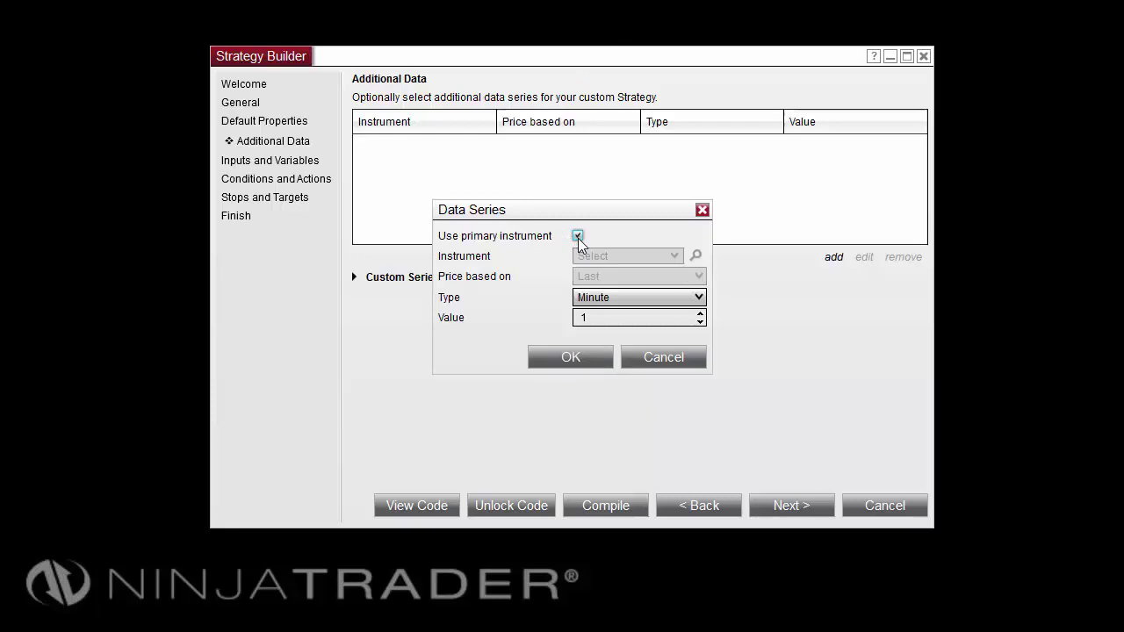
pyautogui.click(577, 236)
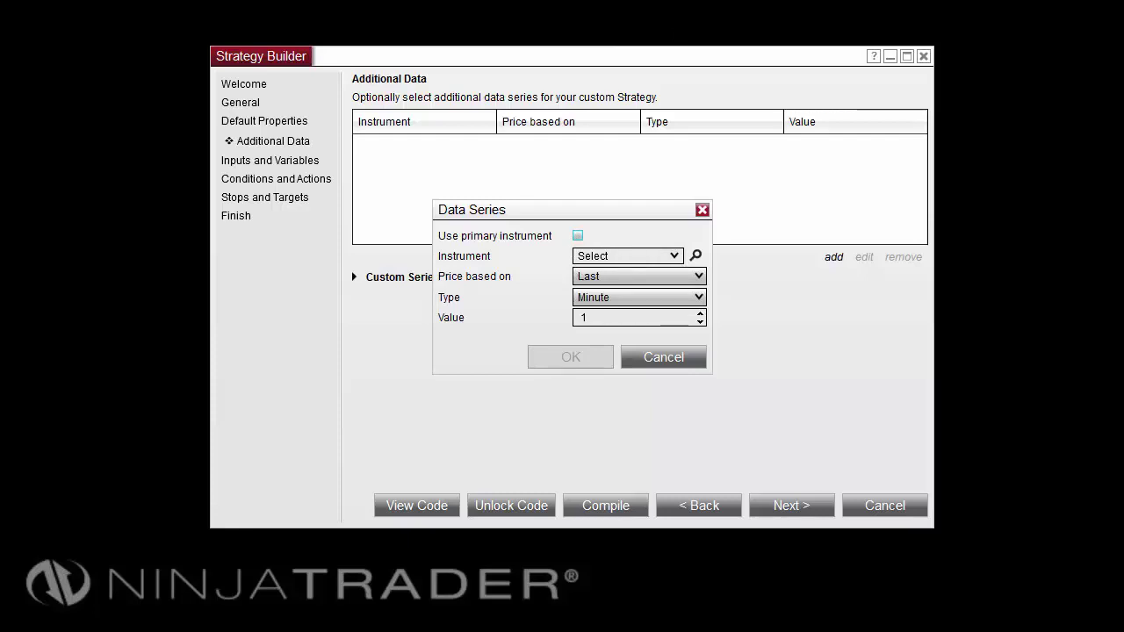
pyautogui.click(687, 362)
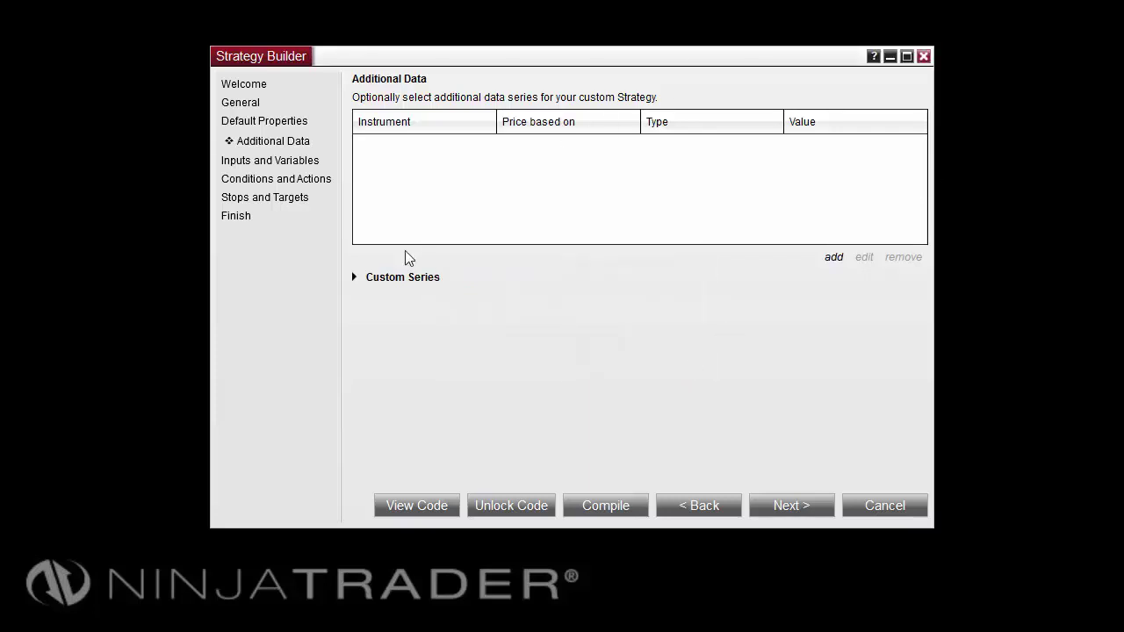
pyautogui.click(355, 277)
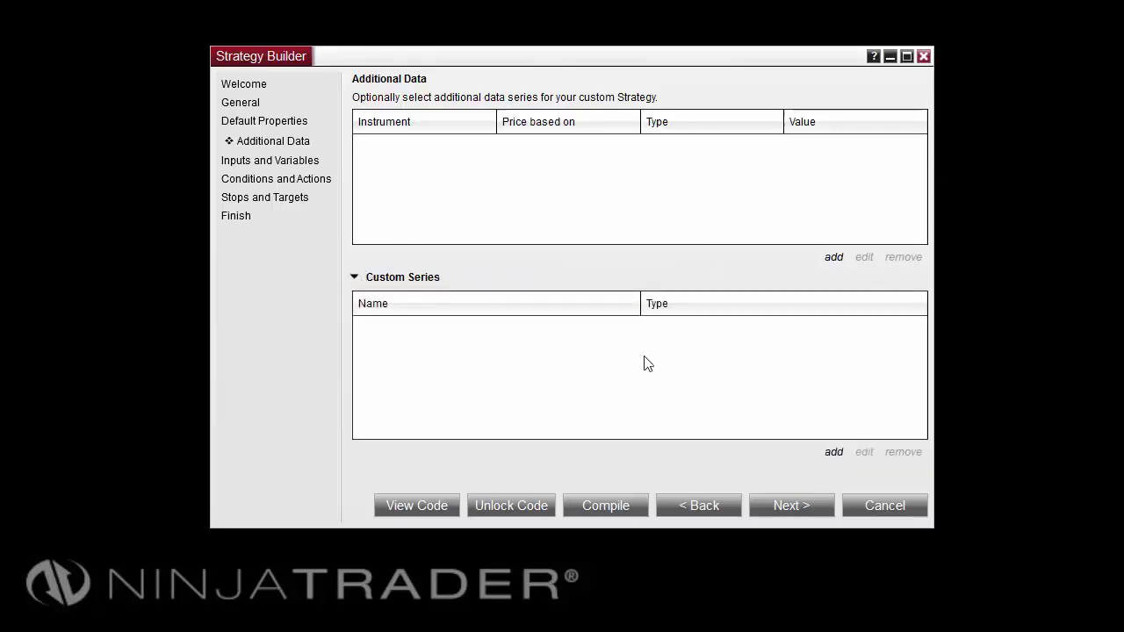
pyautogui.click(834, 452)
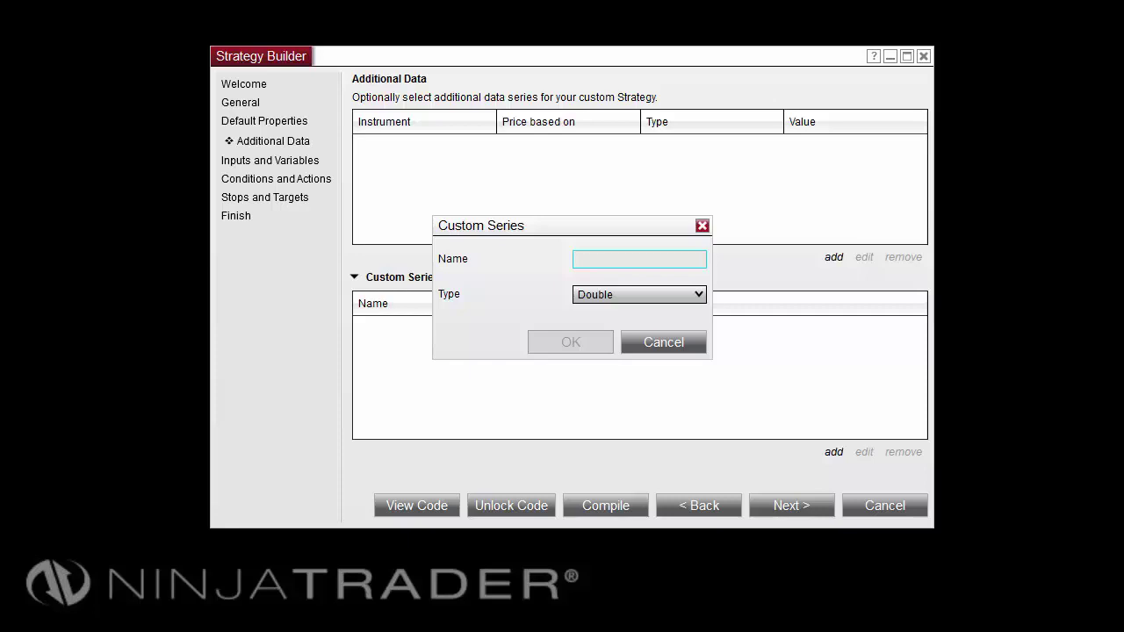
pyautogui.click(675, 348)
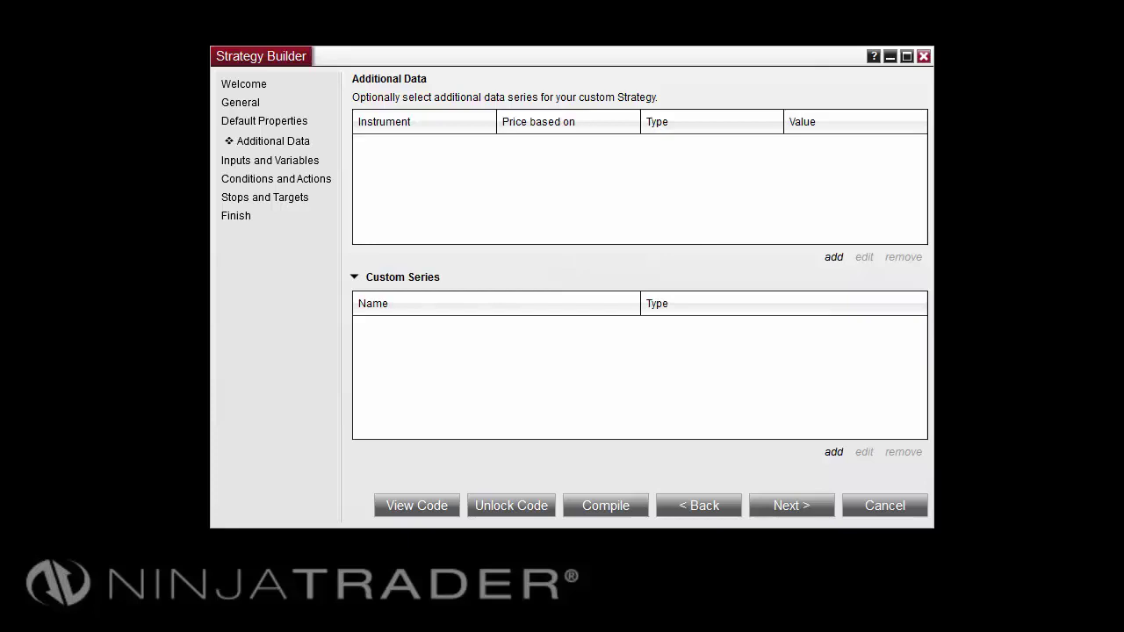
# Step: Continue to the inputs and variables page and add the int input FastMA with default 7 and description "Fast Moving Average"
pyautogui.click(813, 510)
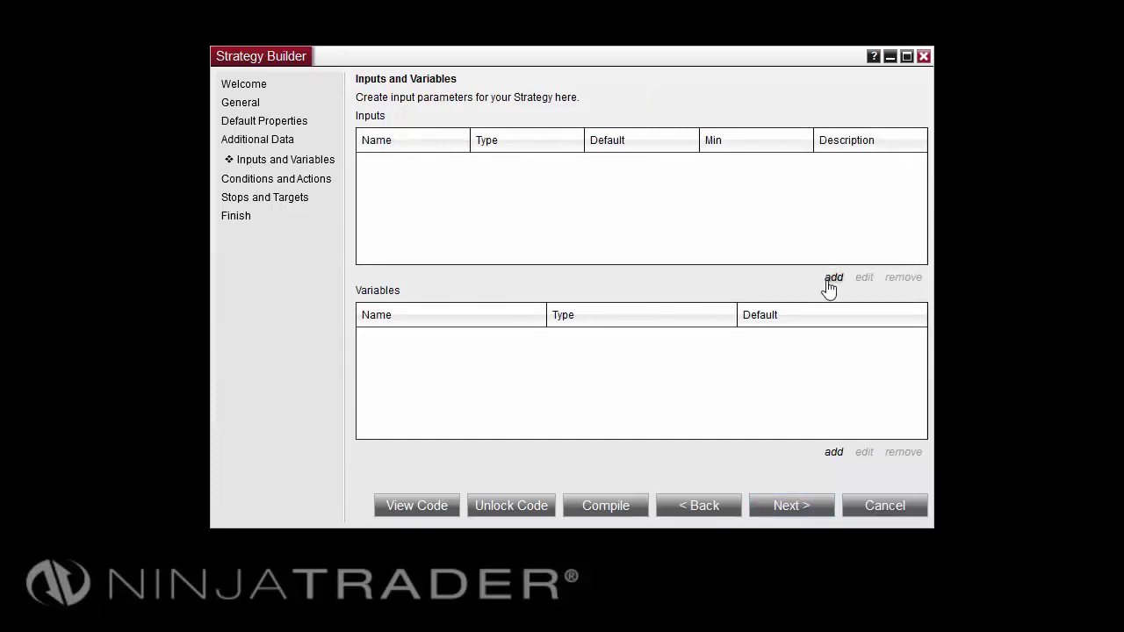
pyautogui.click(833, 278)
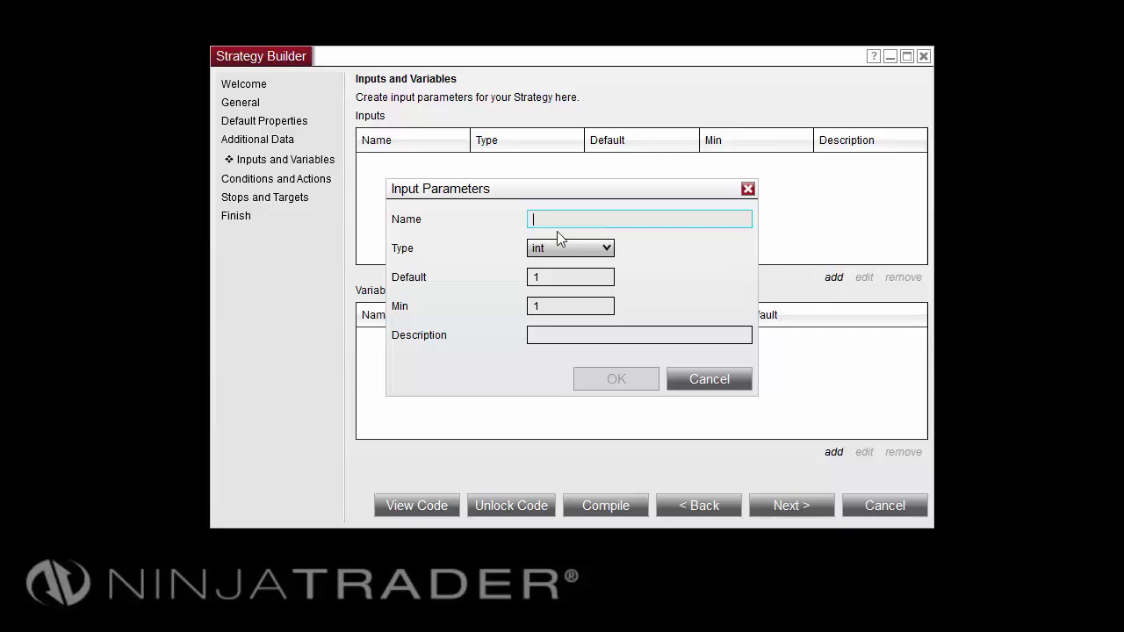
pyautogui.write('FastMA')
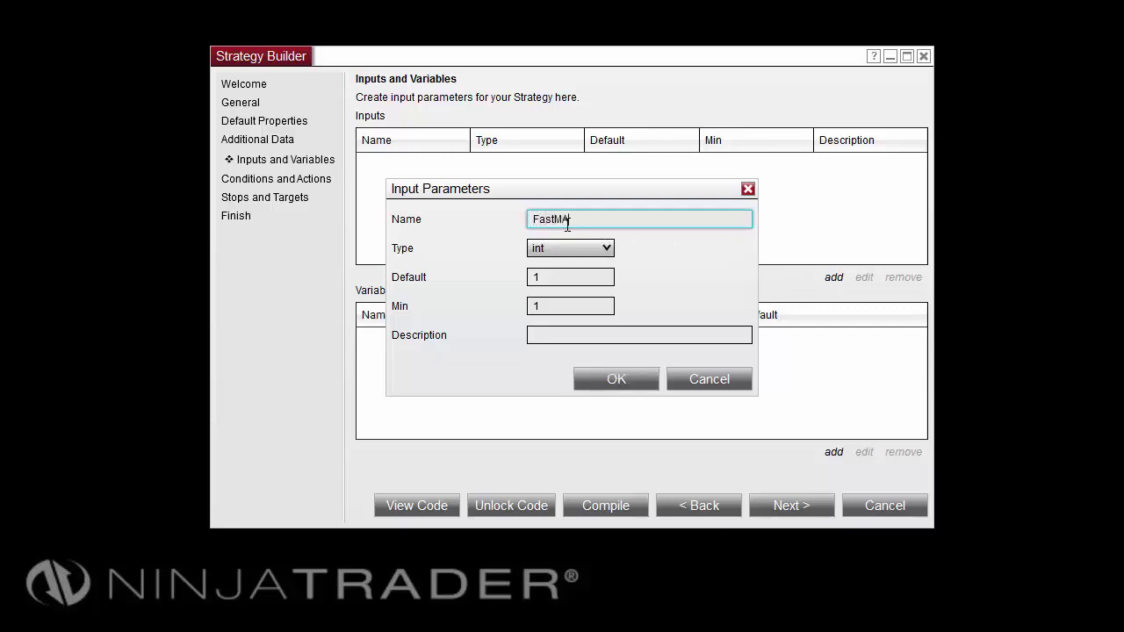
pyautogui.press('Tab')
pyautogui.press('Tab')
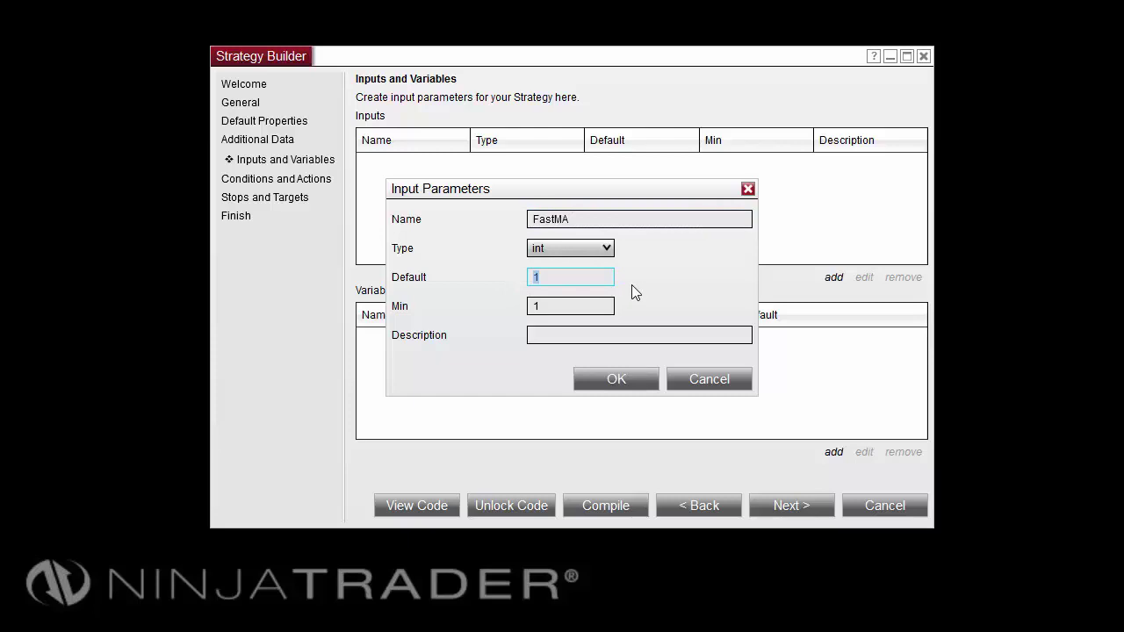
pyautogui.press('Home')
pyautogui.moveTo(588, 274); pyautogui.dragTo(337, 291)
pyautogui.click(574, 338)
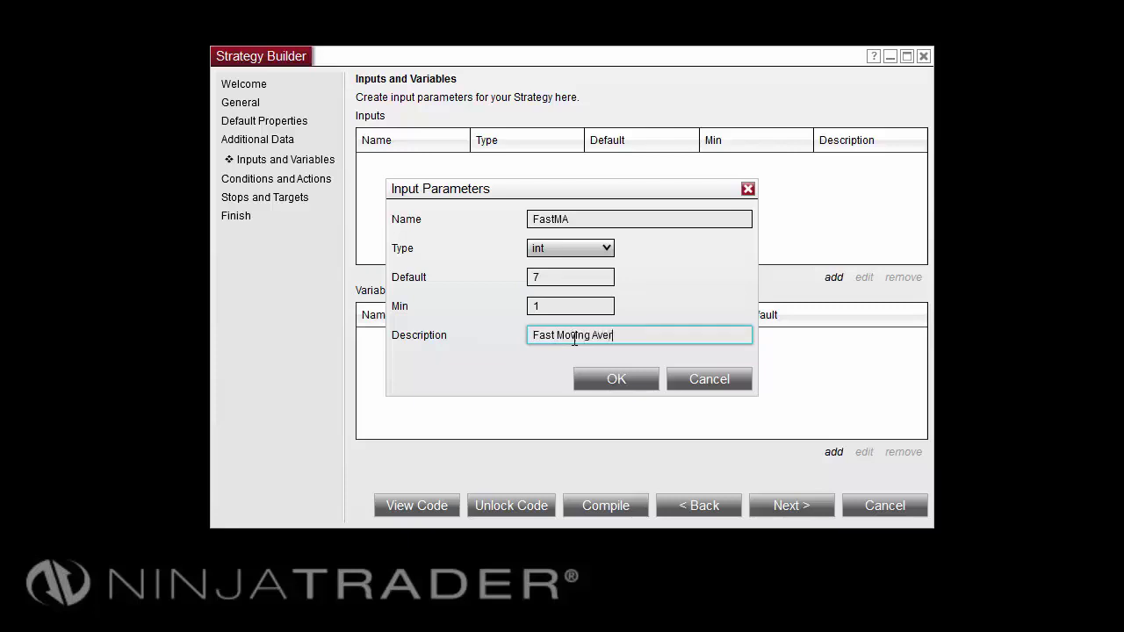
pyautogui.click(614, 384)
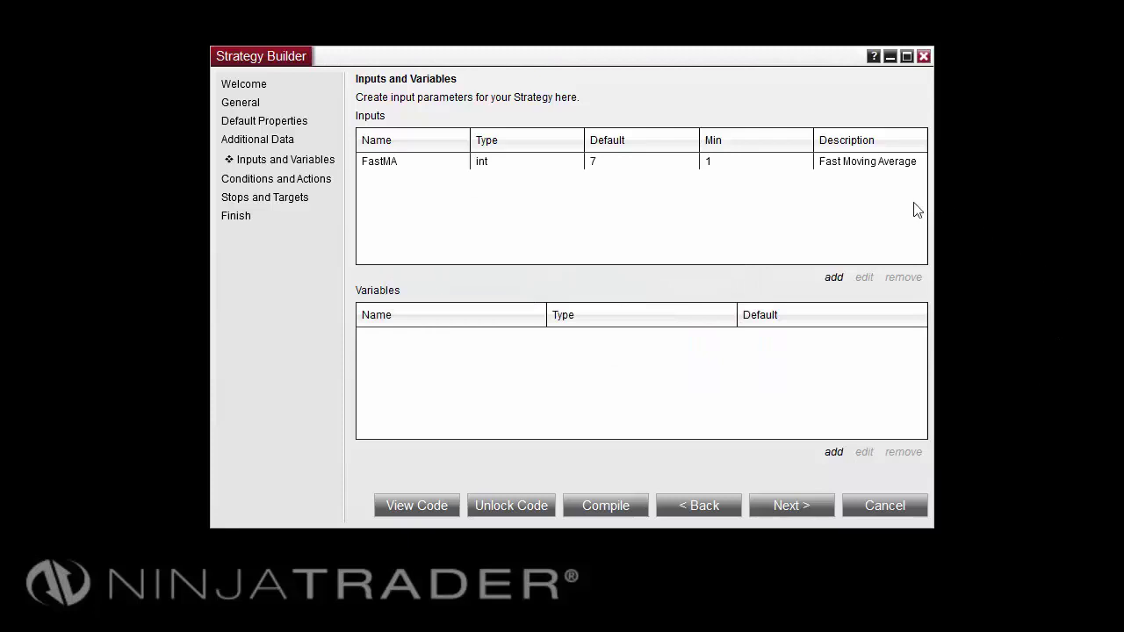
# Step: Add a second int input named SlowMA with default 20 and description "Slow Moving Average"
pyautogui.click(835, 278)
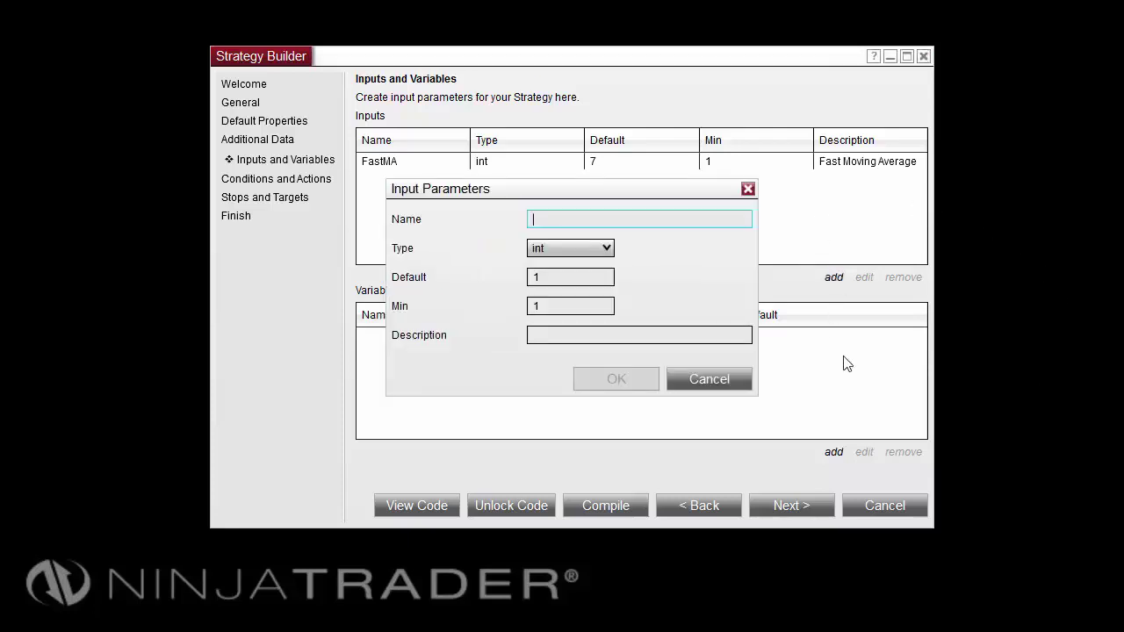
pyautogui.write('SlowMA')
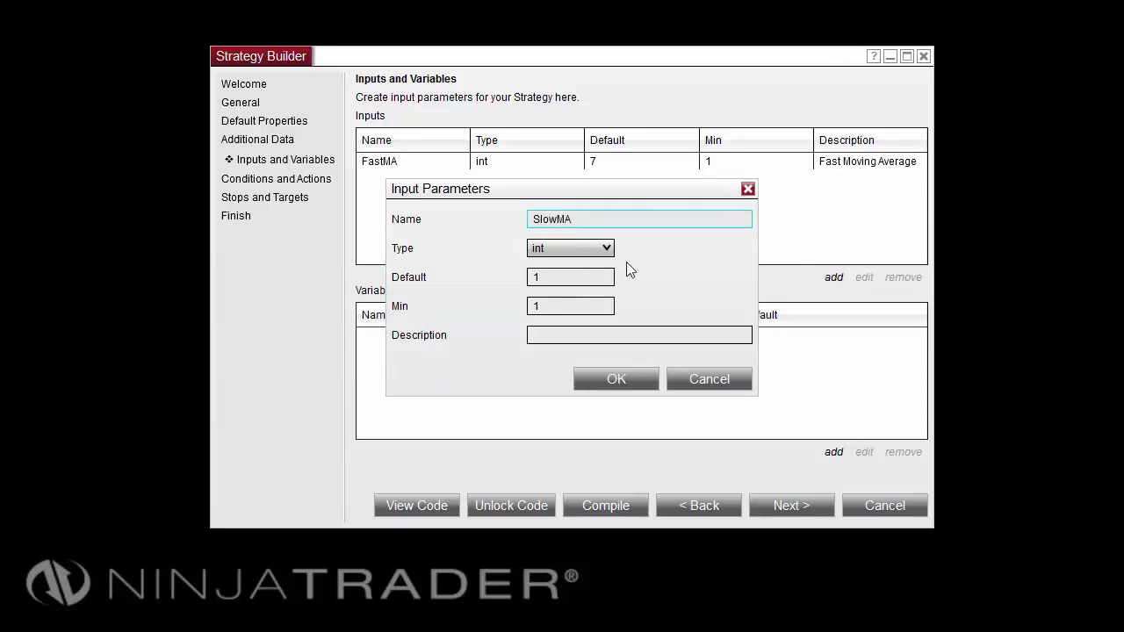
pyautogui.click(555, 283)
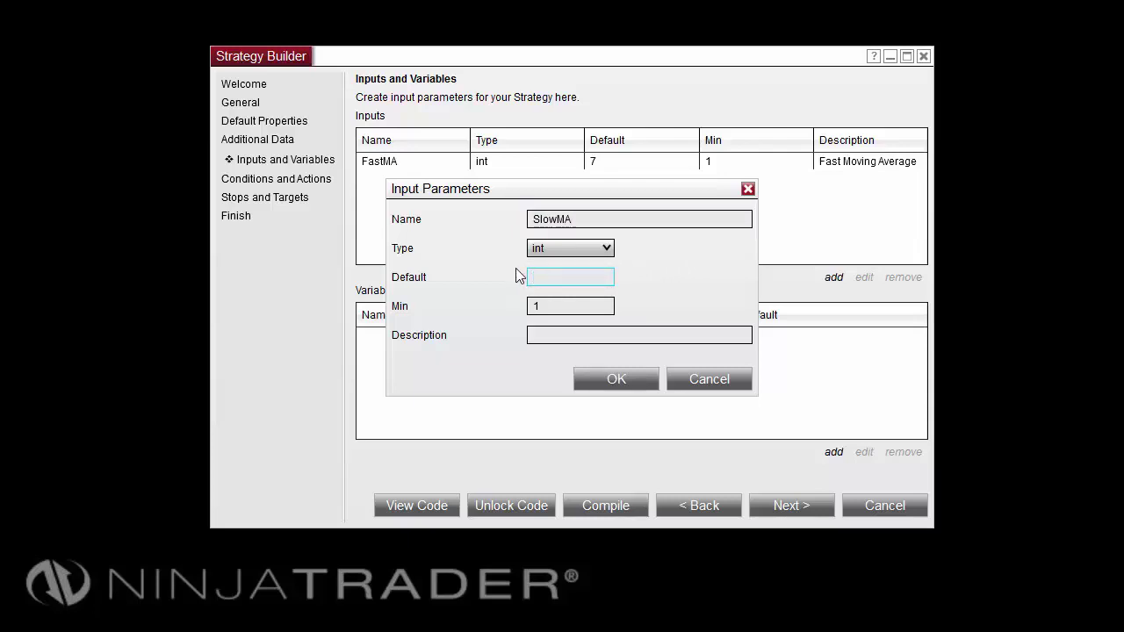
pyautogui.write('20')
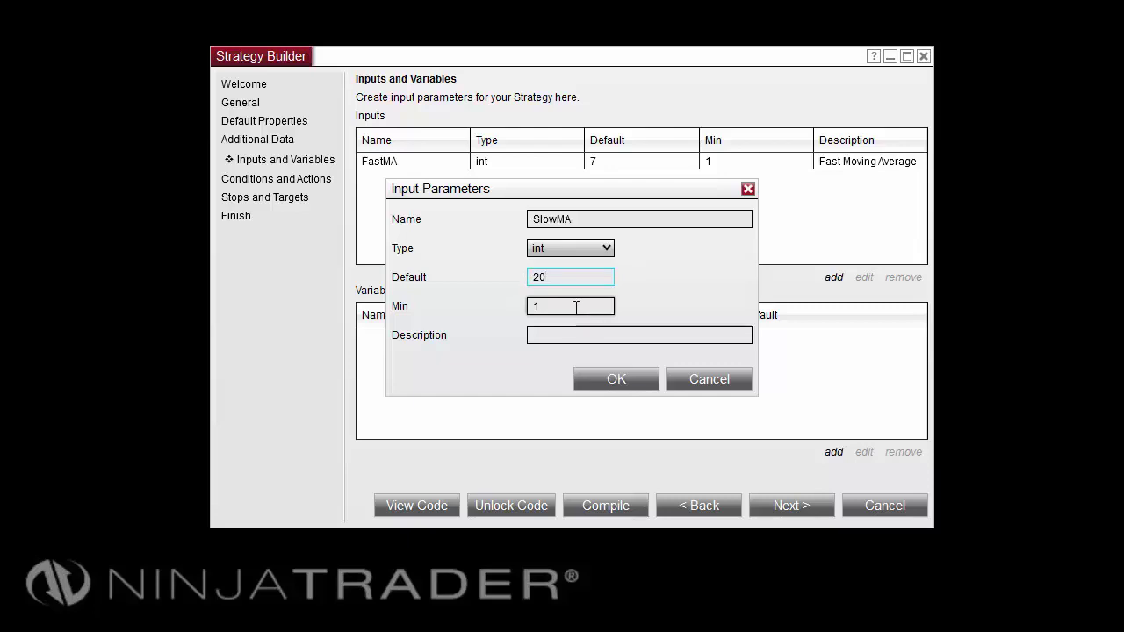
pyautogui.click(563, 333)
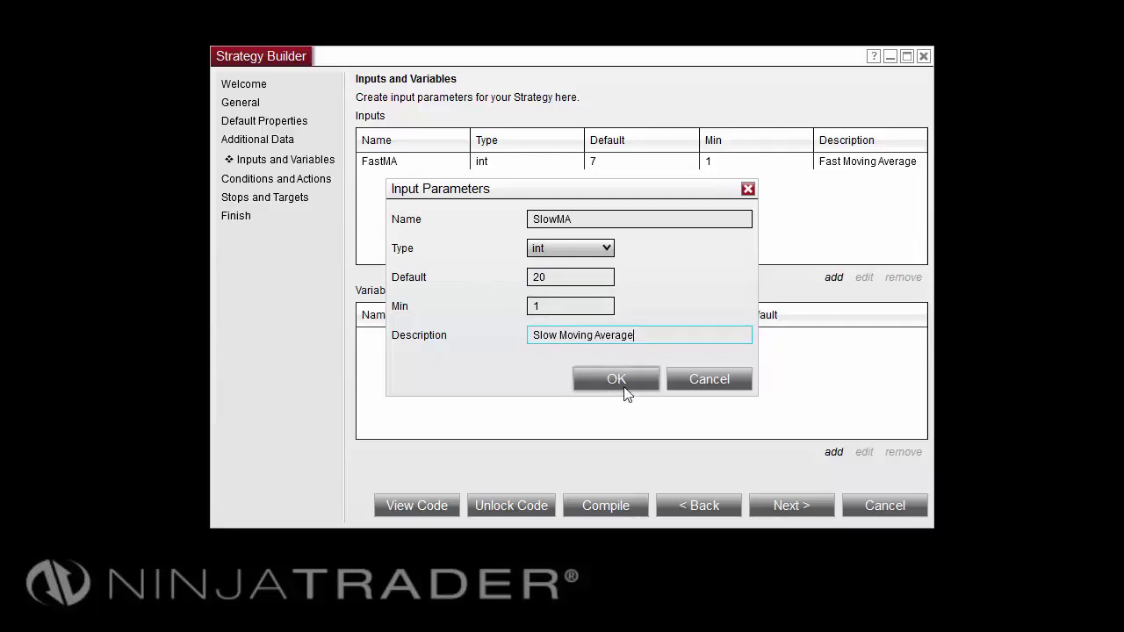
pyautogui.click(584, 383)
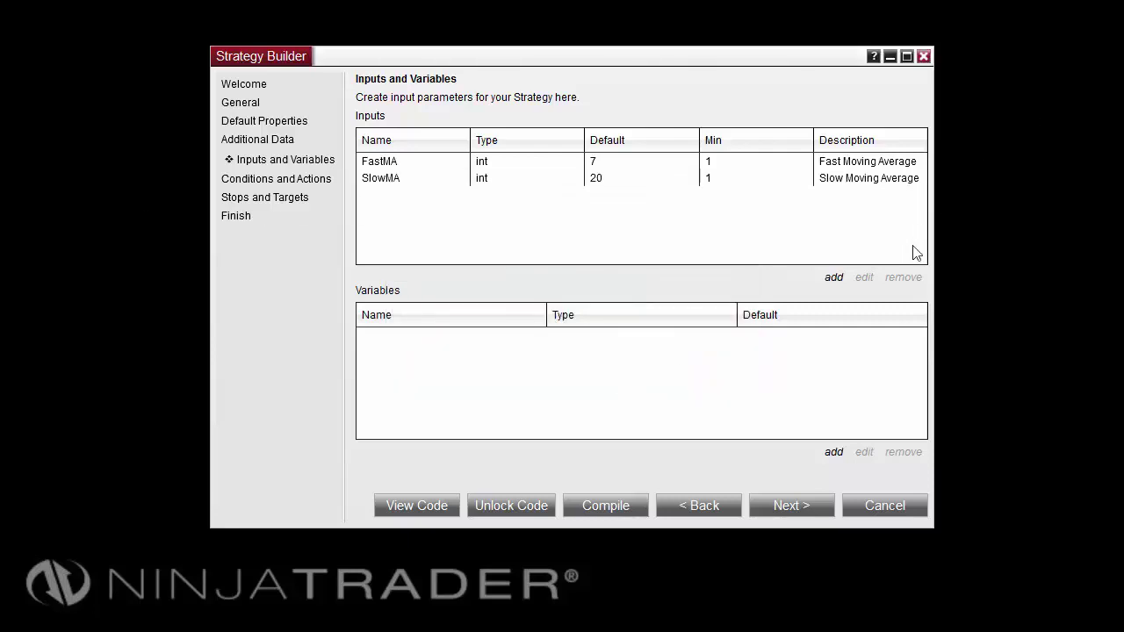
pyautogui.click(833, 452)
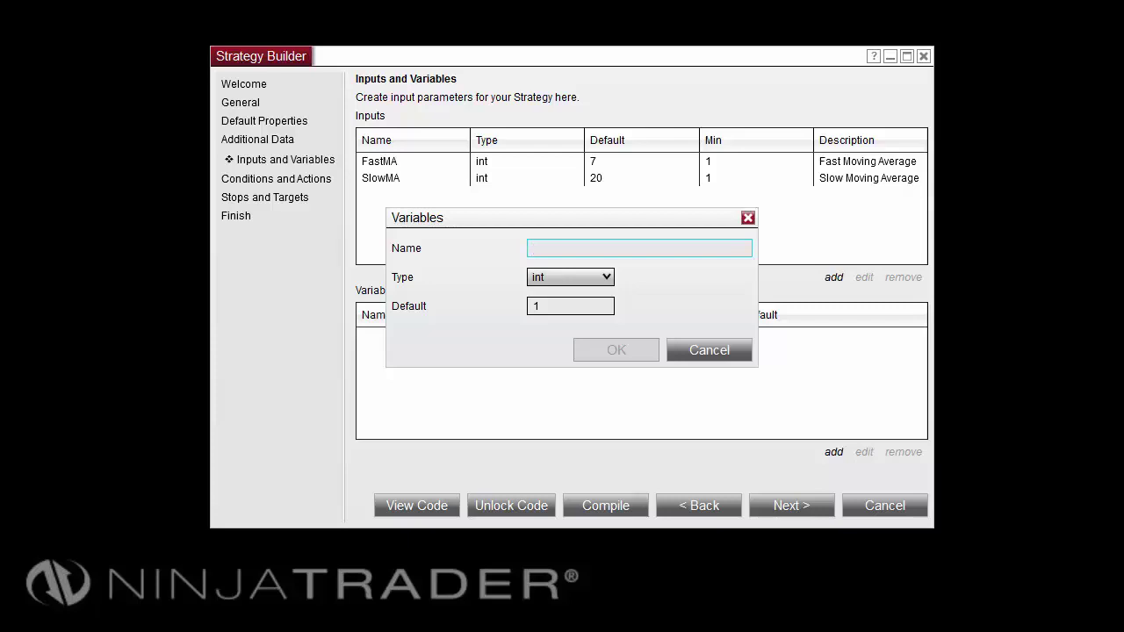
pyautogui.click(713, 351)
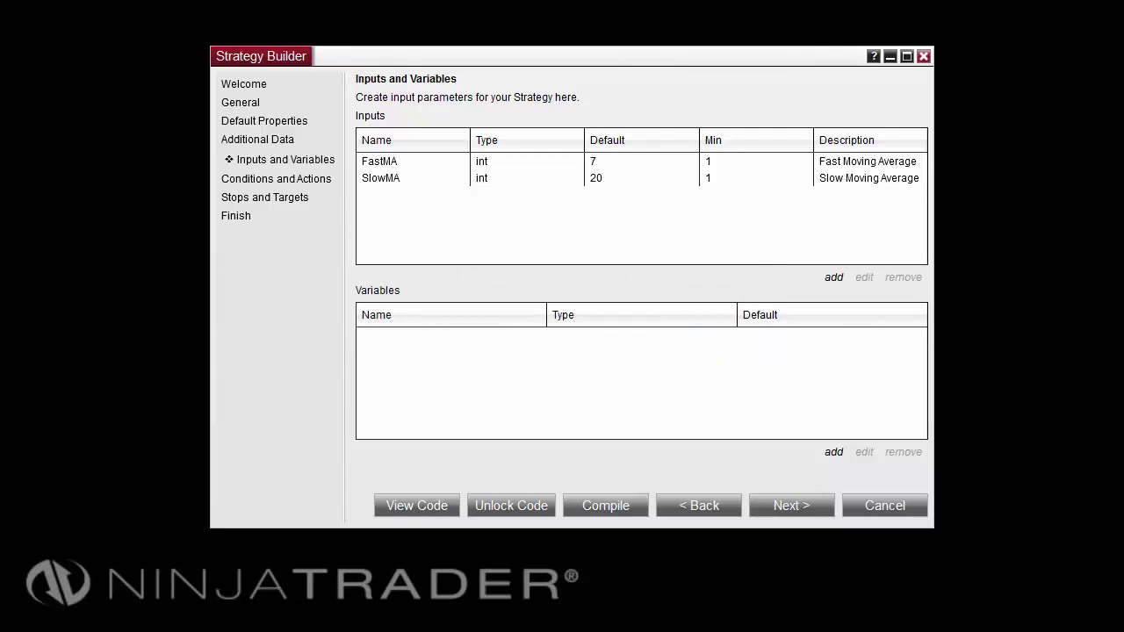
# Step: Continue to the conditions and actions page and review the condition matching options, keeping If All
pyautogui.click(787, 497)
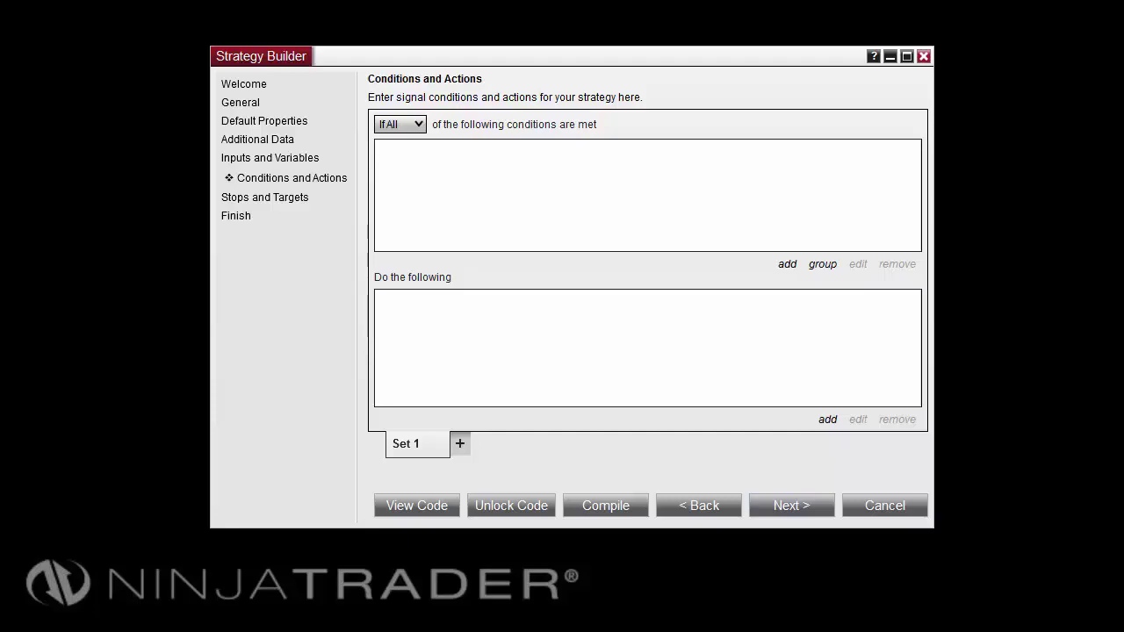
pyautogui.click(418, 124)
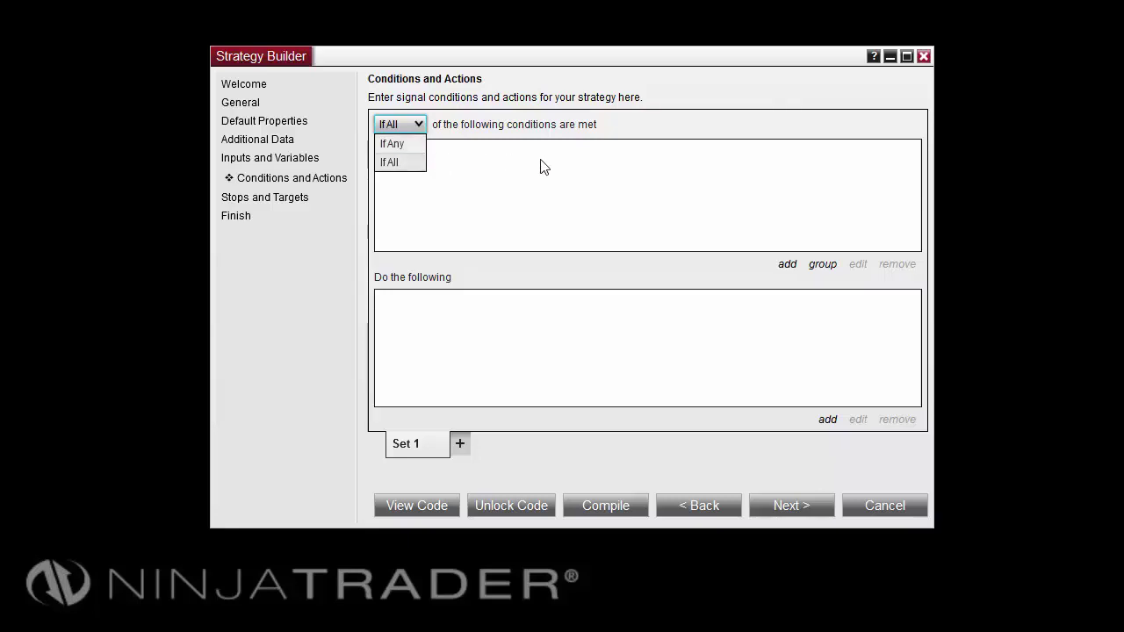
pyautogui.click(641, 115)
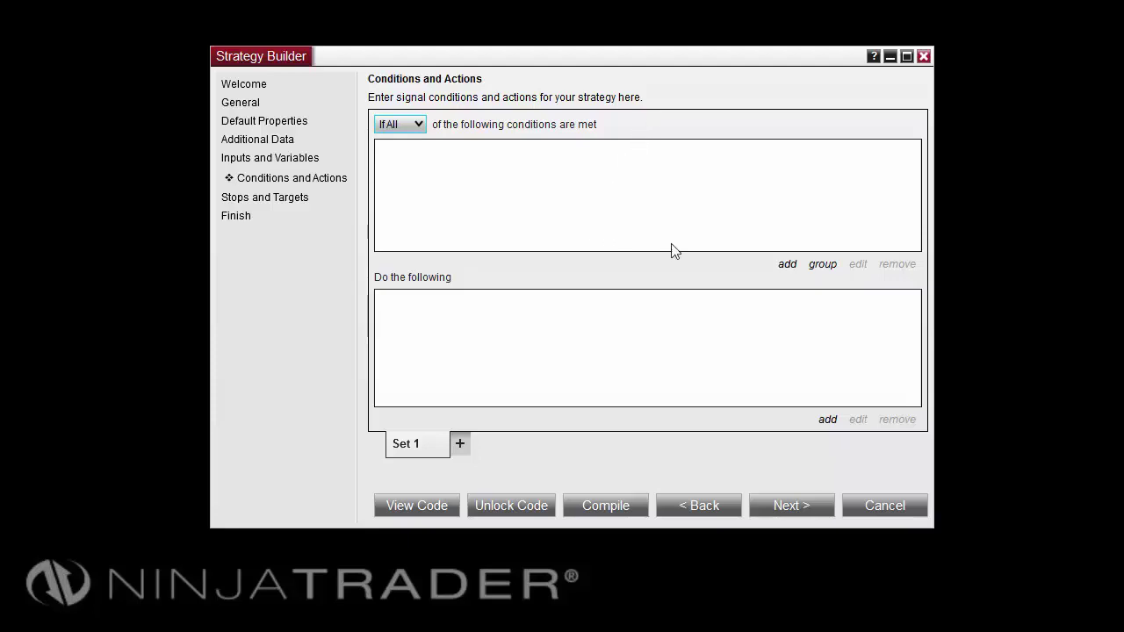
# Step: Start a new condition in Set 1 with the SMA indicator as its first operand, plotted on the chart
pyautogui.click(786, 266)
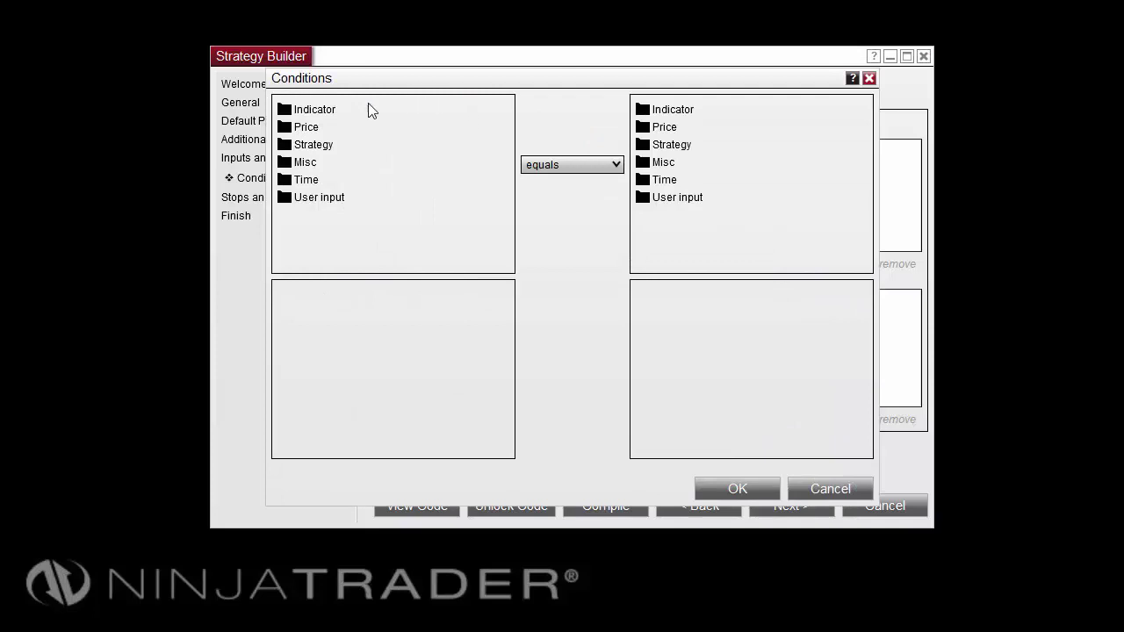
pyautogui.doubleClick(318, 110)
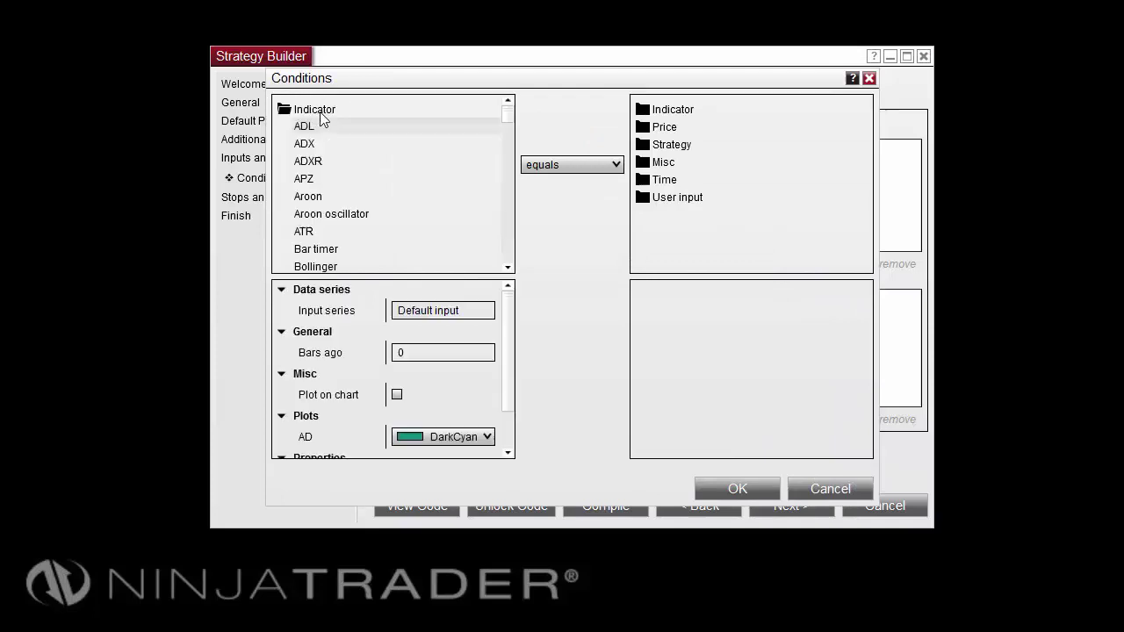
pyautogui.moveTo(511, 112); pyautogui.dragTo(511, 216)
pyautogui.click(305, 217)
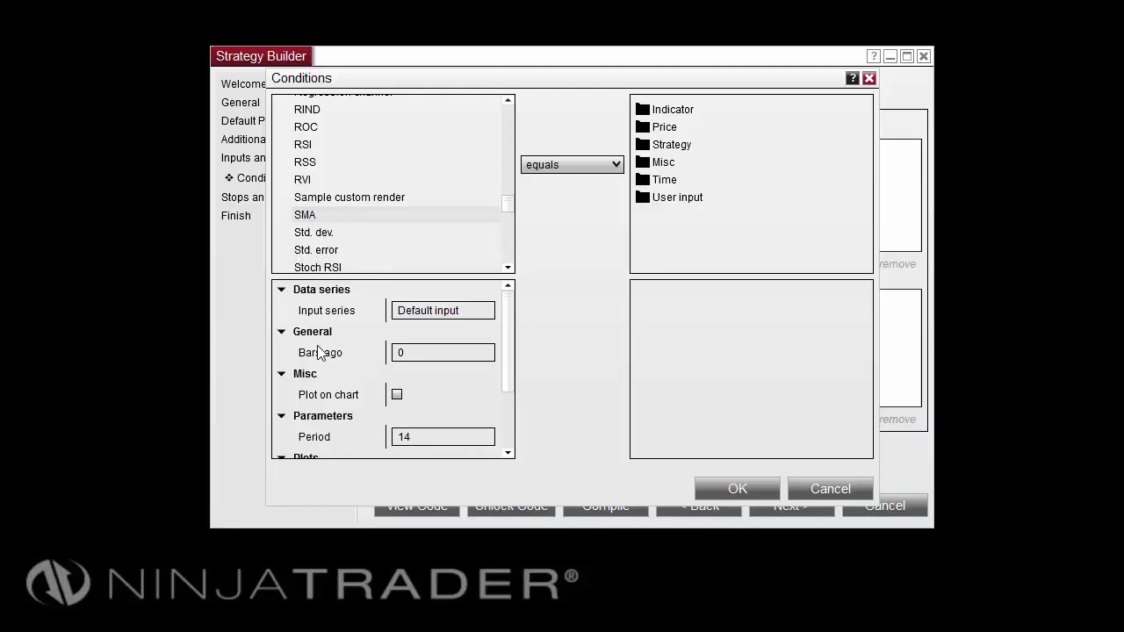
pyautogui.click(397, 395)
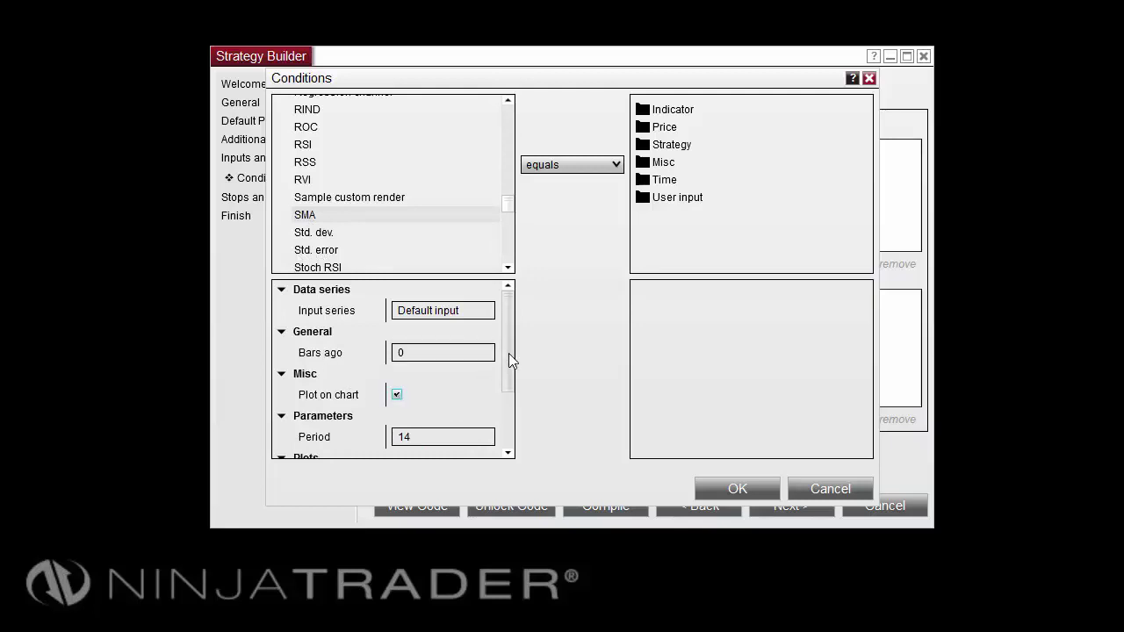
# Step: Set the first SMA's period to the FastMA user input
pyautogui.moveTo(509, 353); pyautogui.dragTo(506, 379)
pyautogui.click(453, 390)
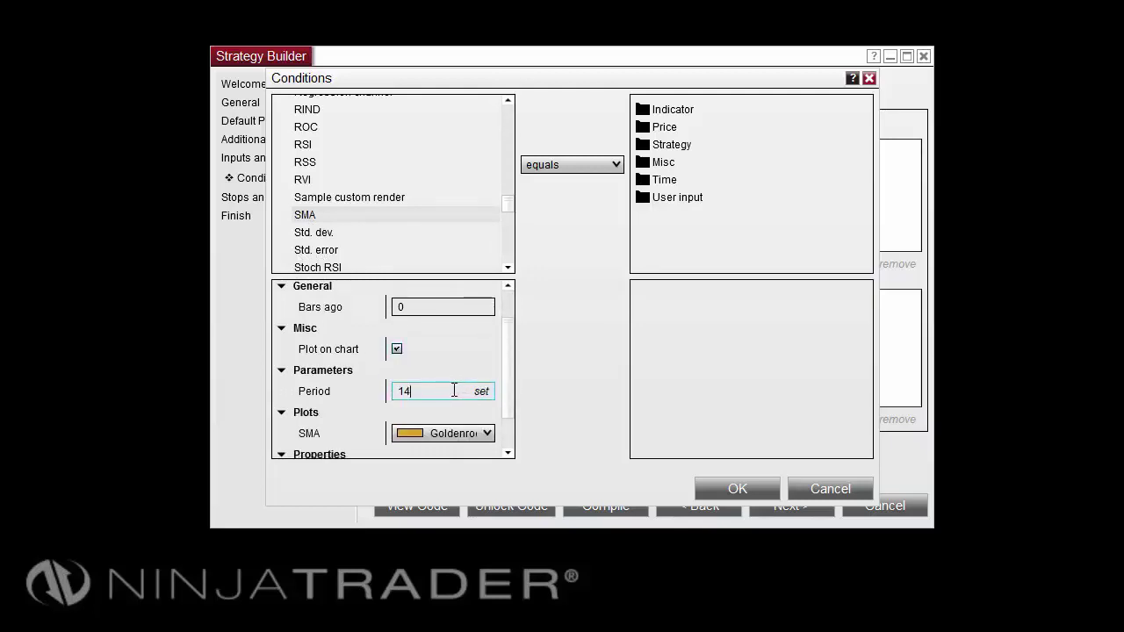
pyautogui.click(480, 394)
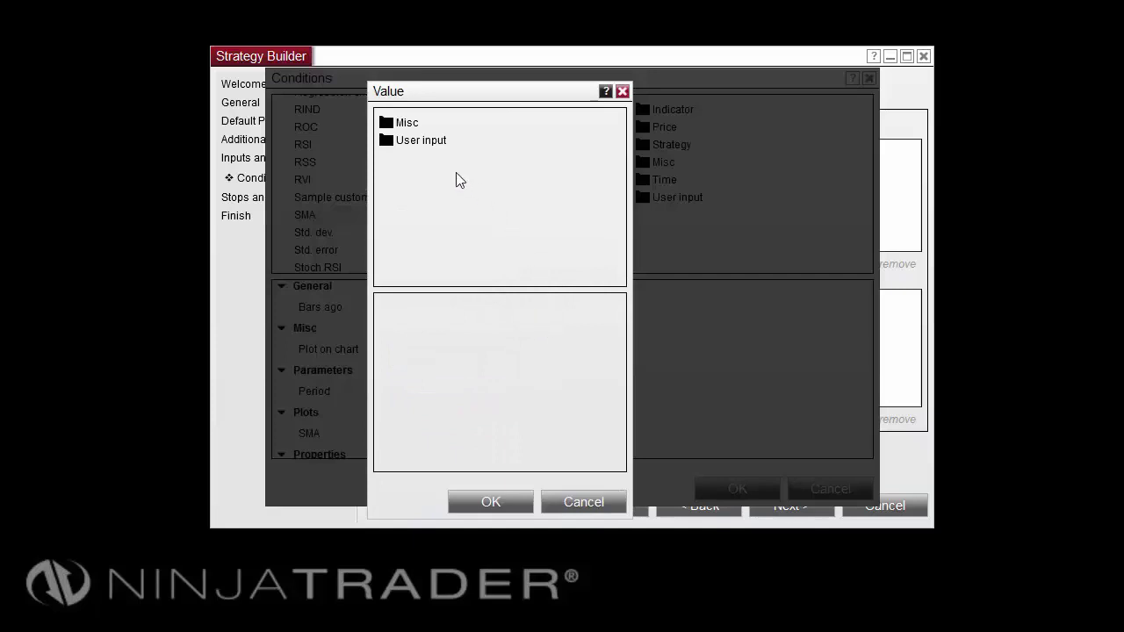
pyautogui.doubleClick(421, 144)
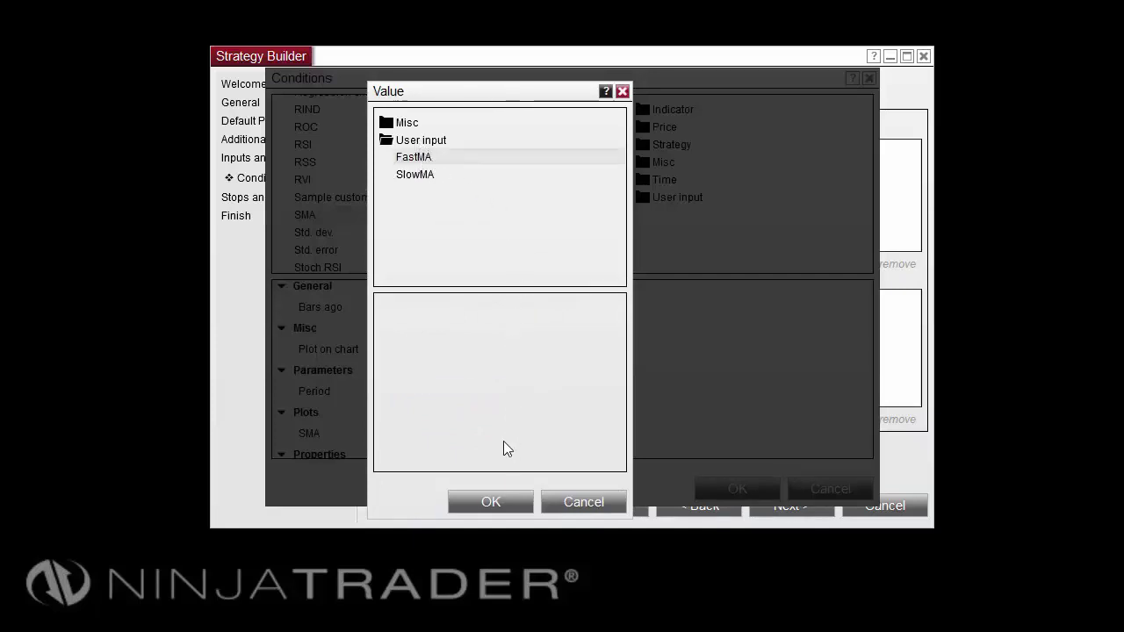
pyautogui.click(504, 507)
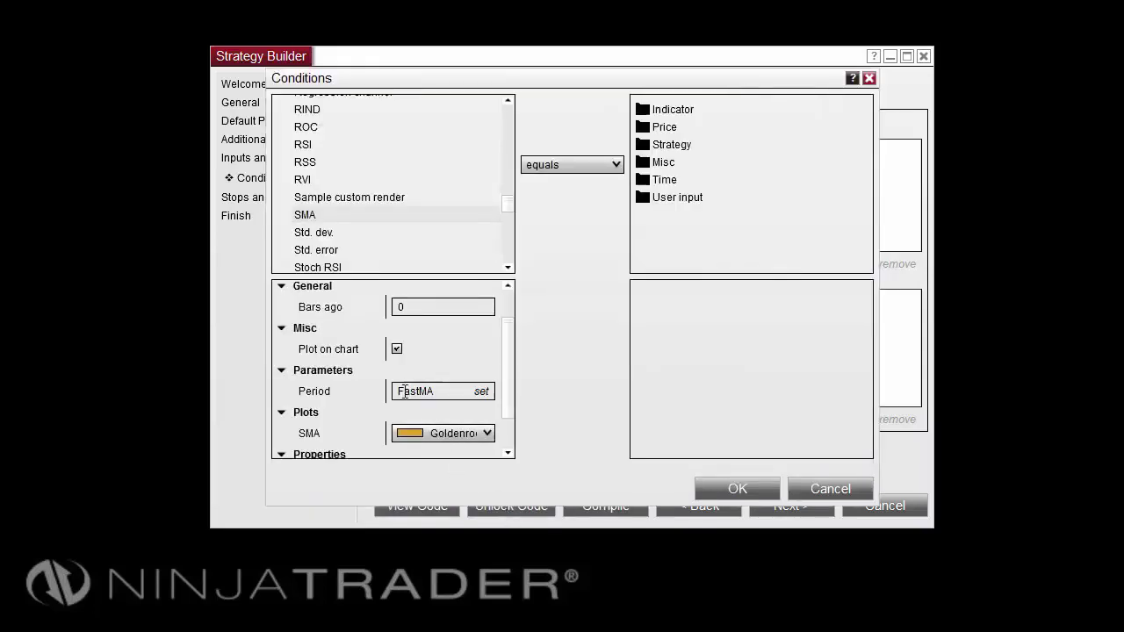
# Step: Set the comparison to Cross above and choose the SMA indicator, plotted on the chart, as the second operand
pyautogui.click(583, 164)
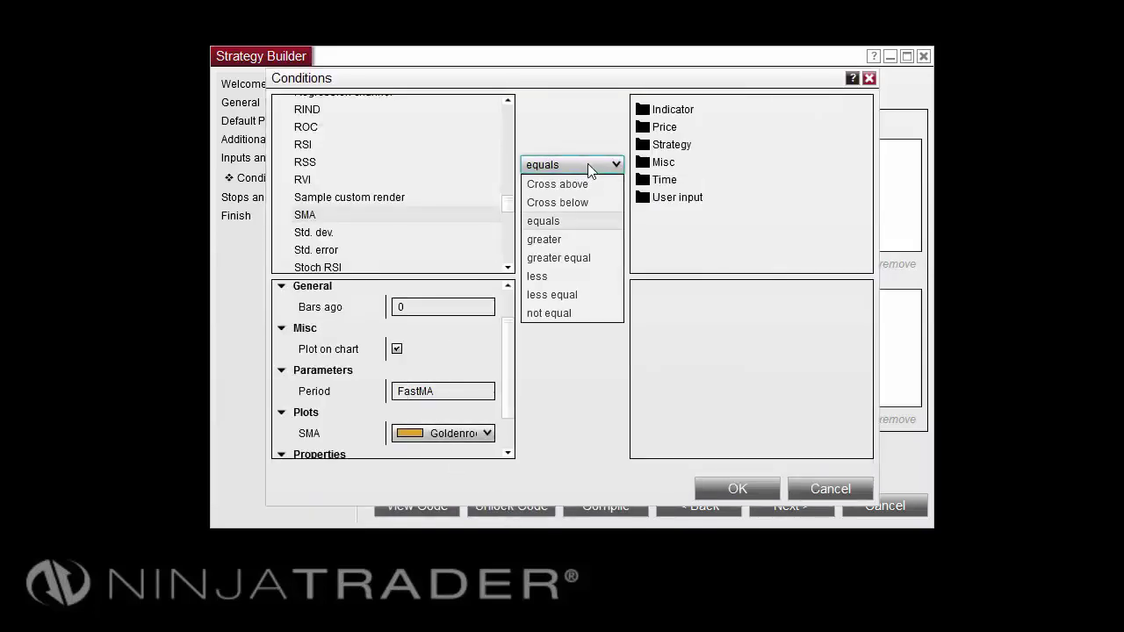
pyautogui.click(605, 186)
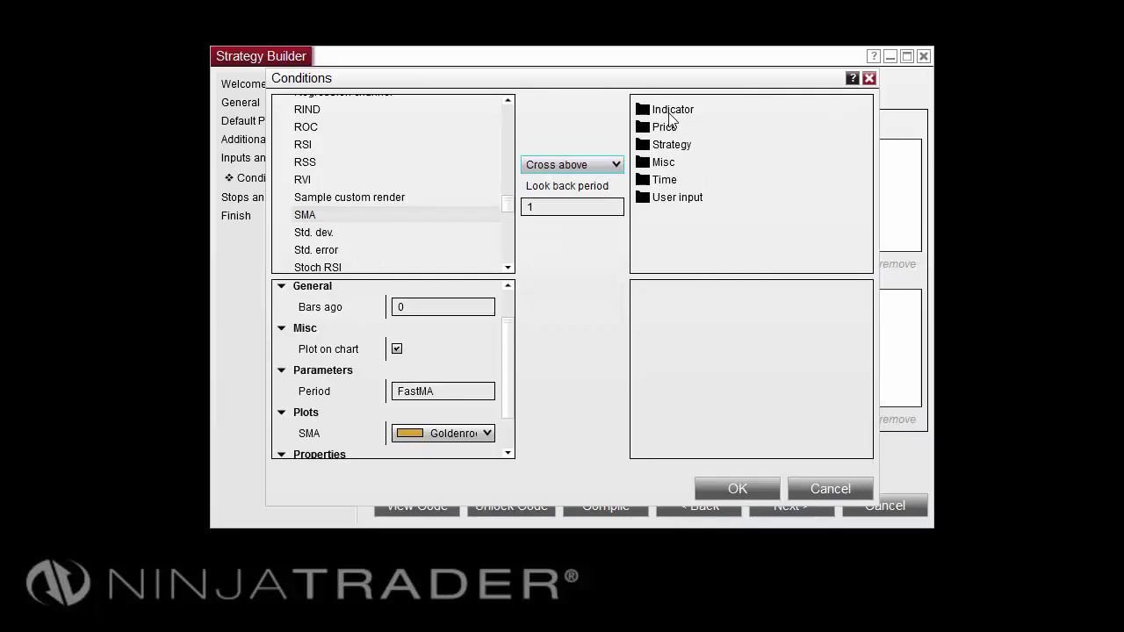
pyautogui.doubleClick(670, 115)
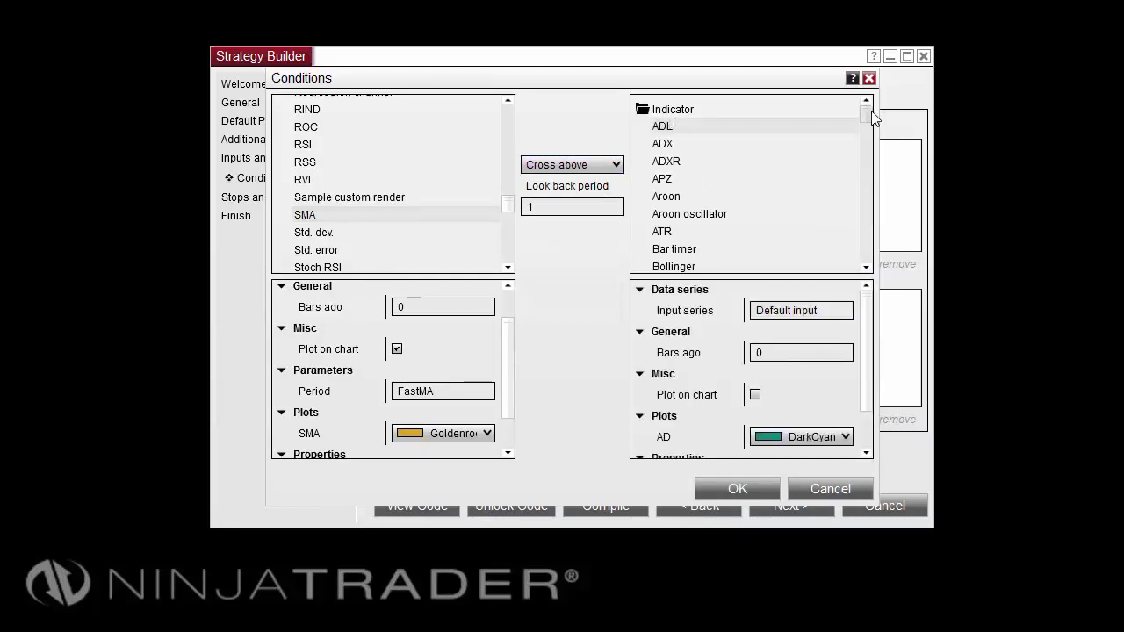
pyautogui.moveTo(865, 114); pyautogui.dragTo(860, 210)
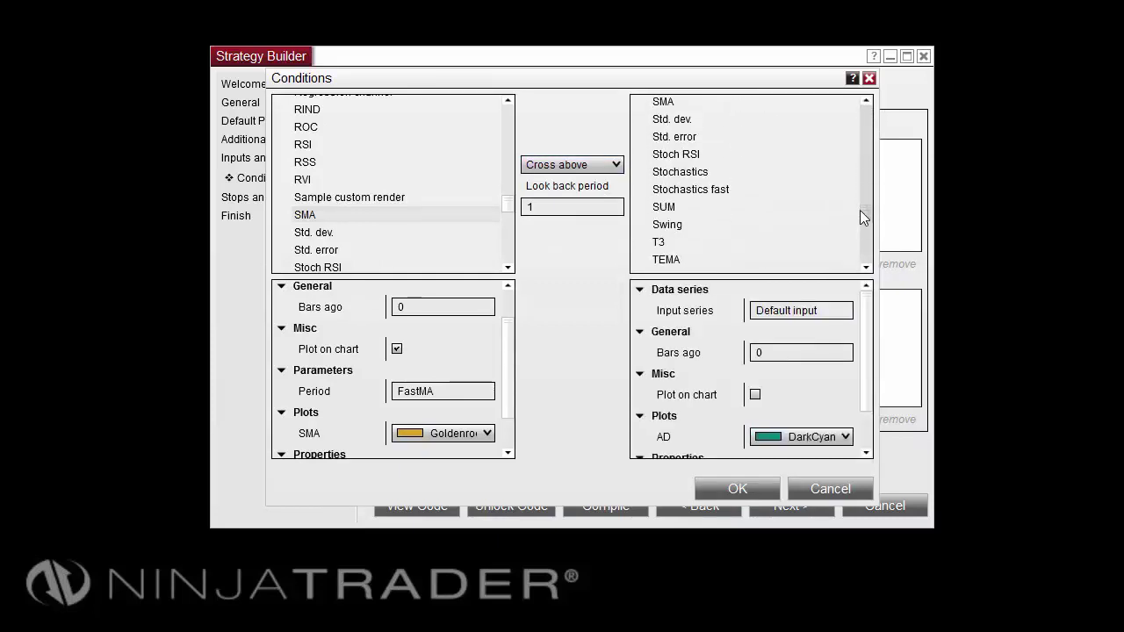
pyautogui.click(662, 136)
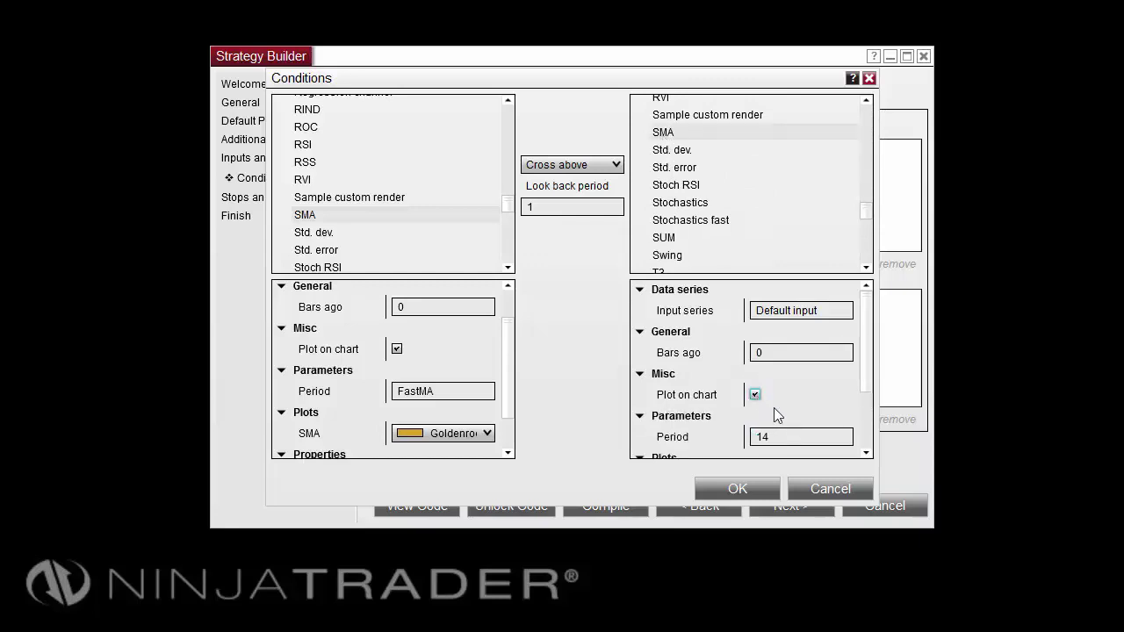
# Step: Set the second SMA's period to the SlowMA user input and accept the cross-above condition
pyautogui.click(840, 437)
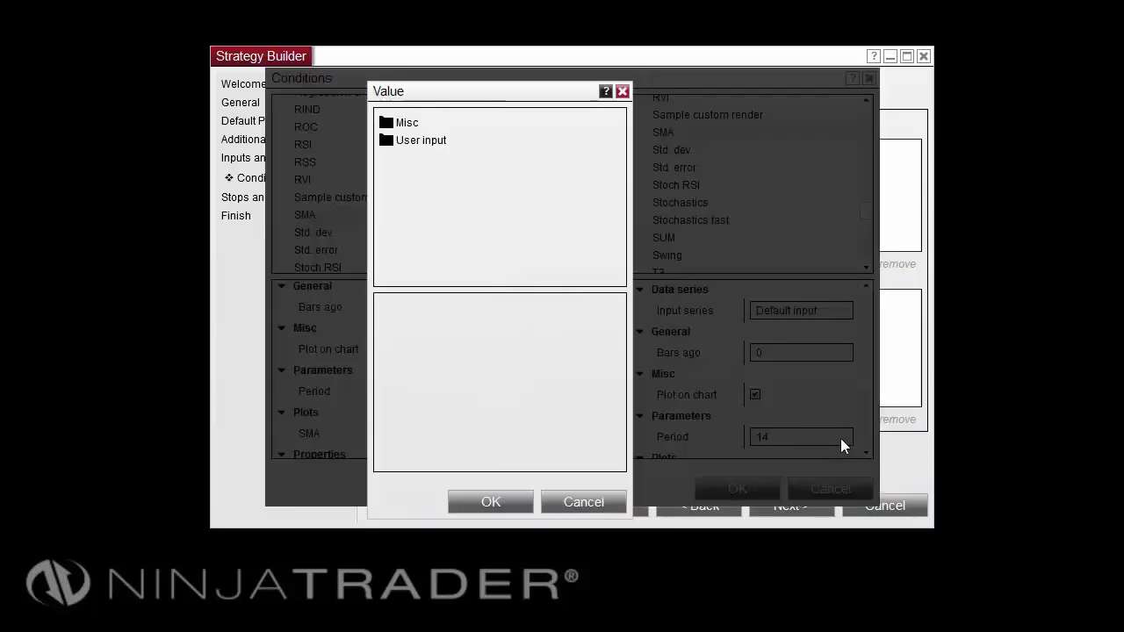
pyautogui.doubleClick(428, 143)
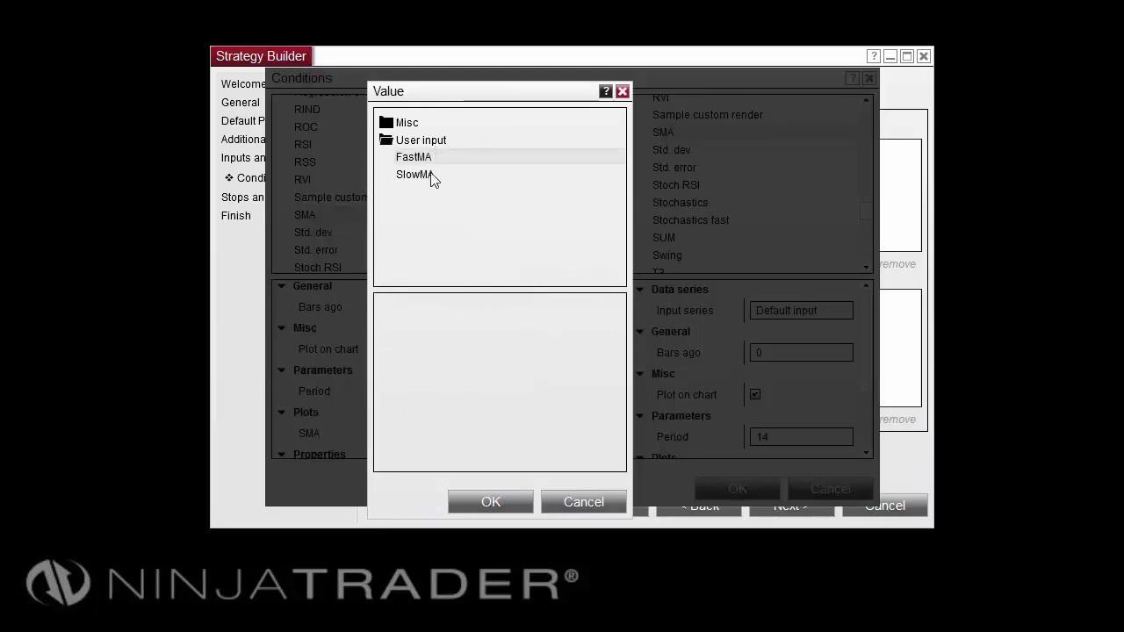
pyautogui.click(495, 494)
pyautogui.click(724, 484)
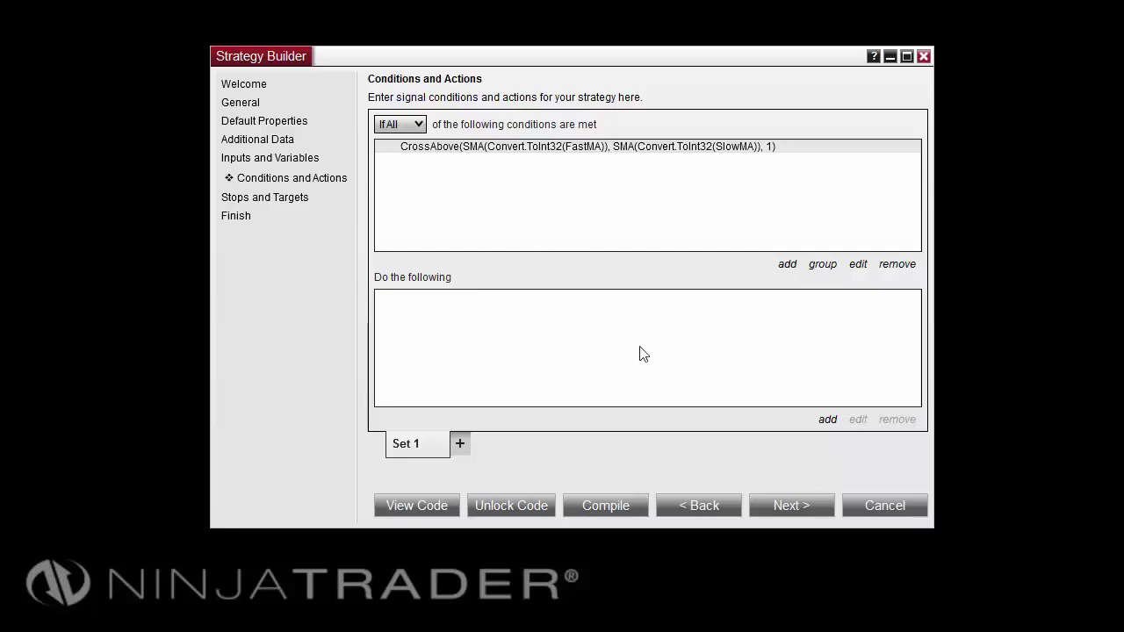
# Step: Add the order management action Enter long position with the default quantity to Set 1
pyautogui.click(827, 419)
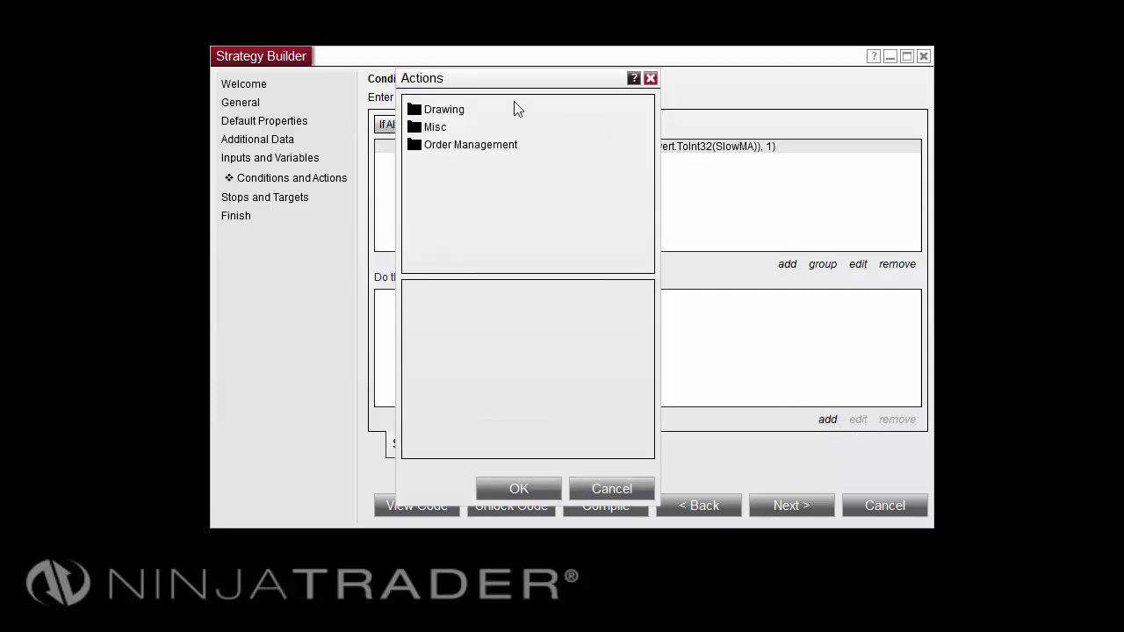
pyautogui.doubleClick(429, 147)
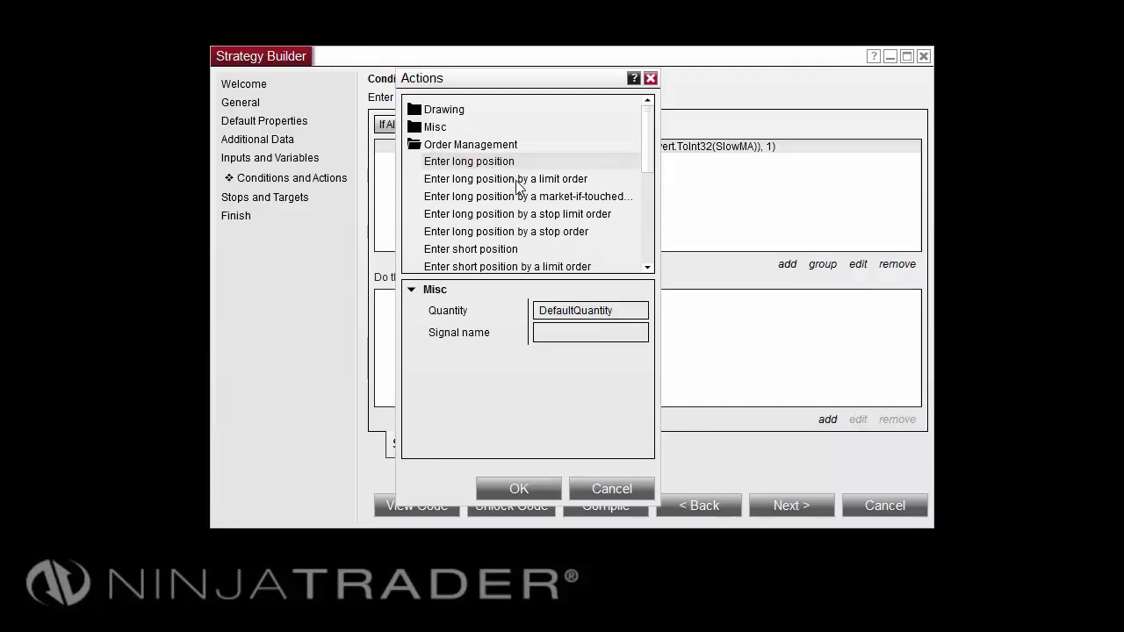
pyautogui.click(524, 487)
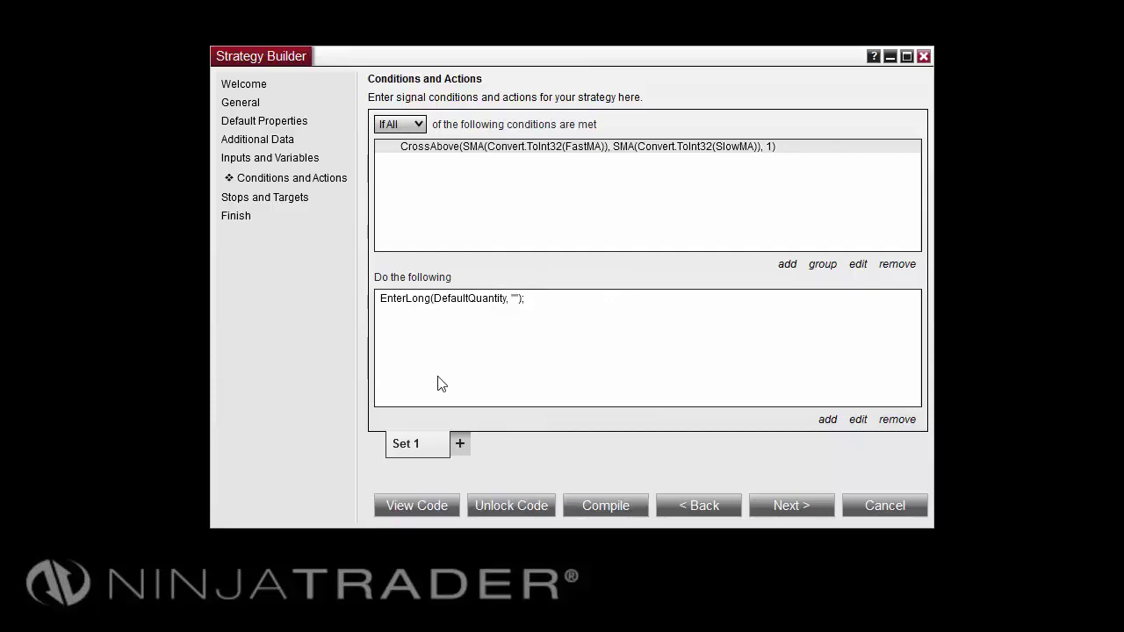
# Step: Create a second condition set and start a condition in it with the SMA indicator as first operand
pyautogui.click(461, 444)
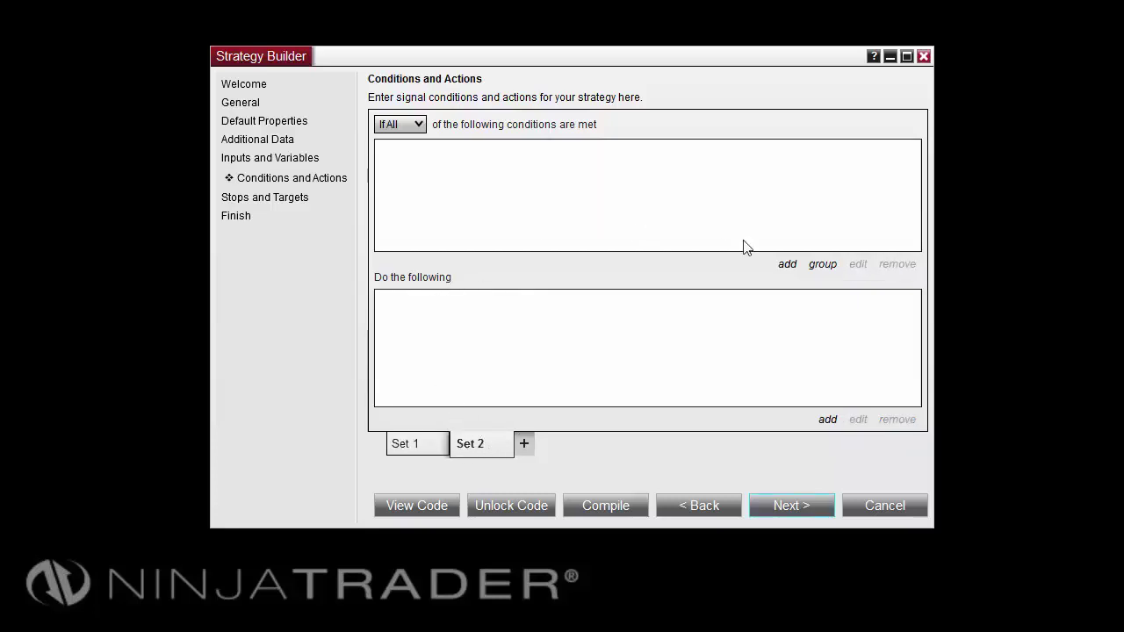
pyautogui.click(791, 267)
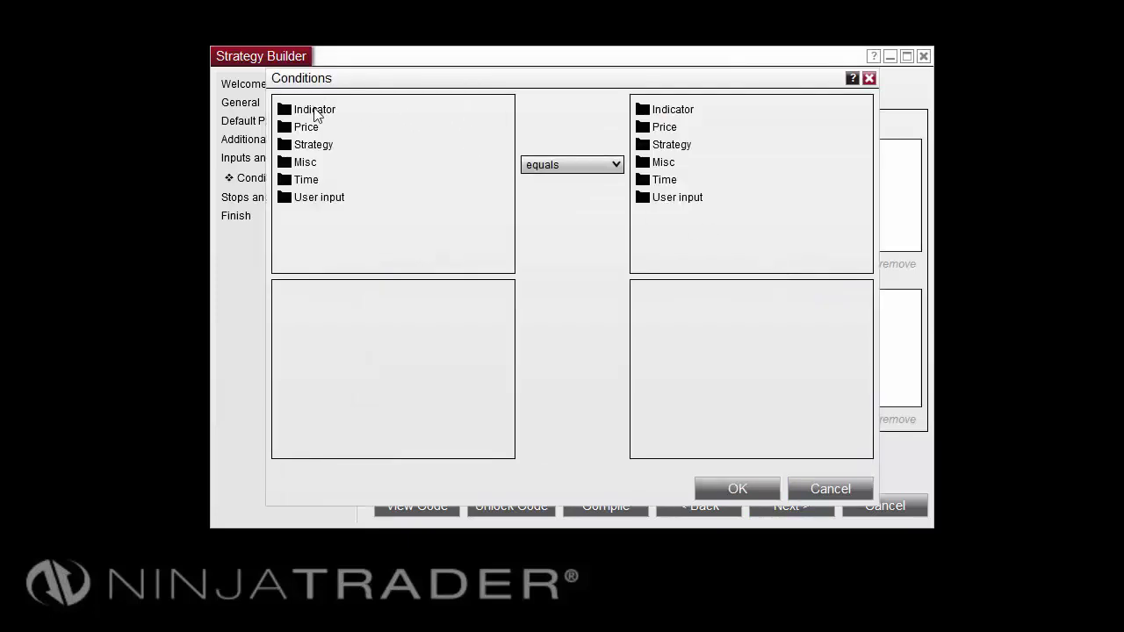
pyautogui.doubleClick(314, 111)
pyautogui.moveTo(507, 119); pyautogui.dragTo(508, 213)
pyautogui.click(301, 133)
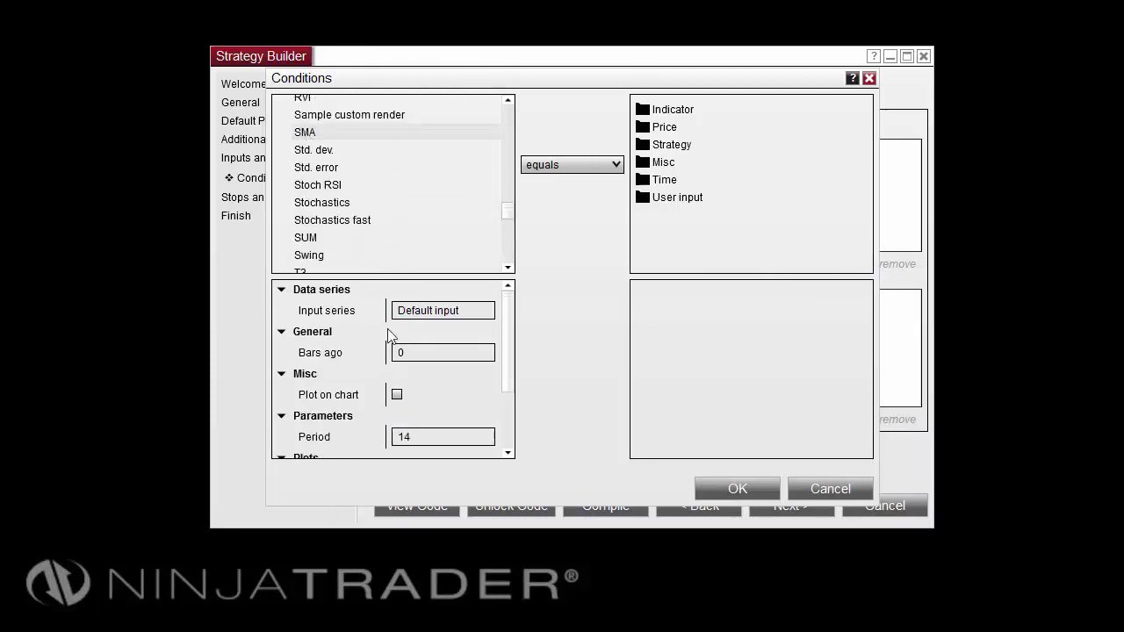
# Step: Set the period of Set 2's first SMA to the FastMA user input
pyautogui.click(480, 438)
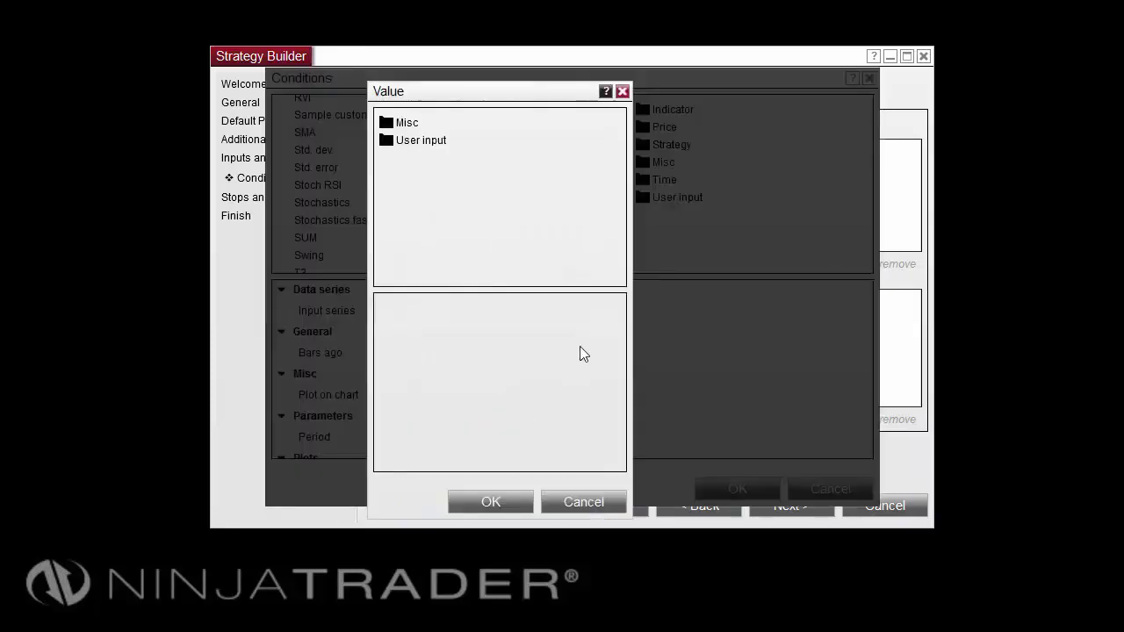
pyautogui.doubleClick(421, 143)
pyautogui.click(429, 158)
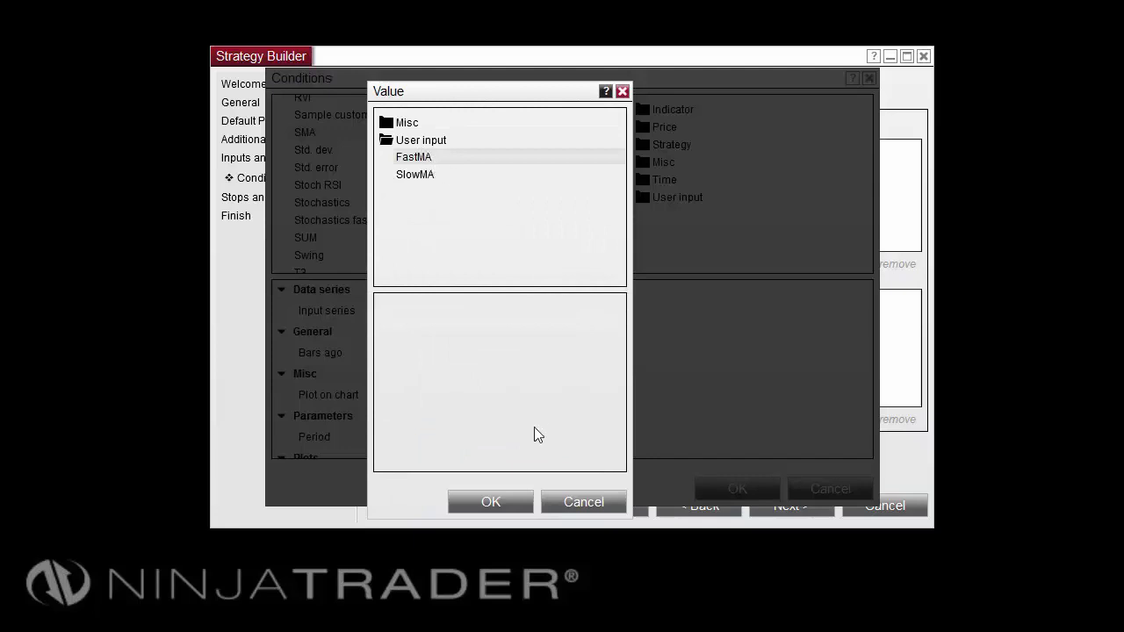
pyautogui.click(485, 501)
# Step: Set the comparison to Cross below and choose the SMA indicator as the second operand
pyautogui.click(553, 165)
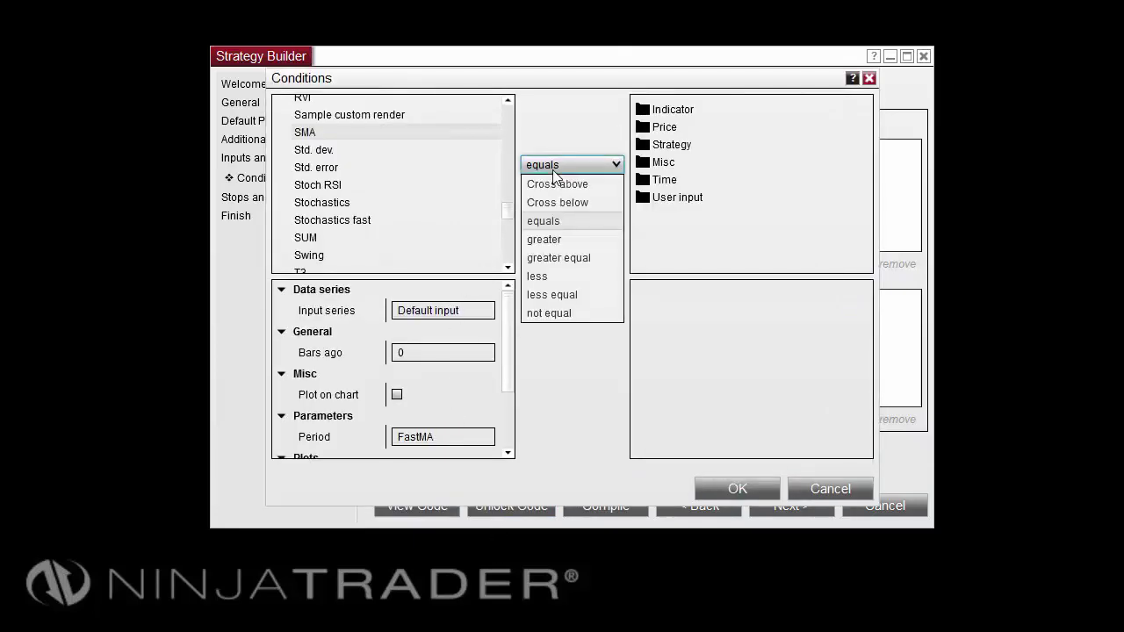
pyautogui.click(587, 204)
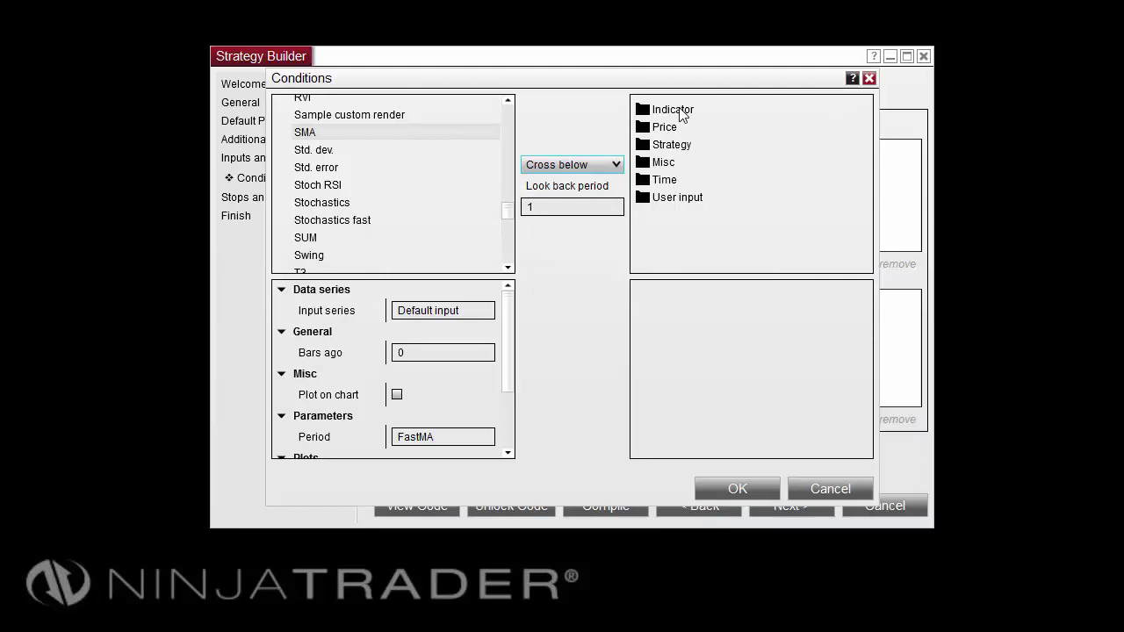
pyautogui.doubleClick(676, 111)
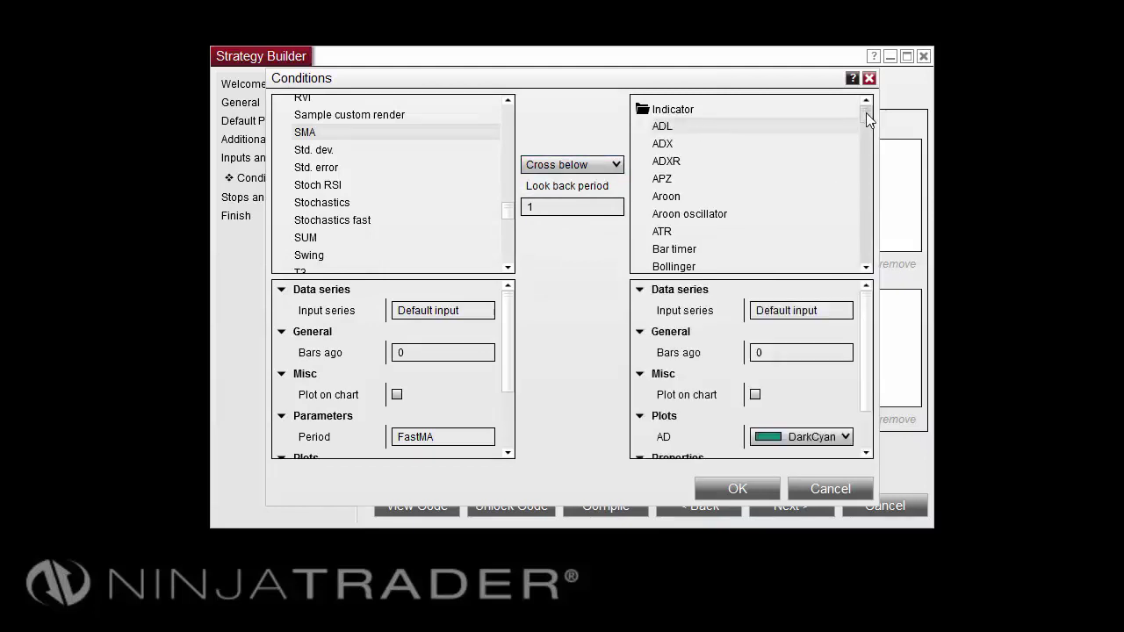
pyautogui.moveTo(866, 112); pyautogui.dragTo(863, 202)
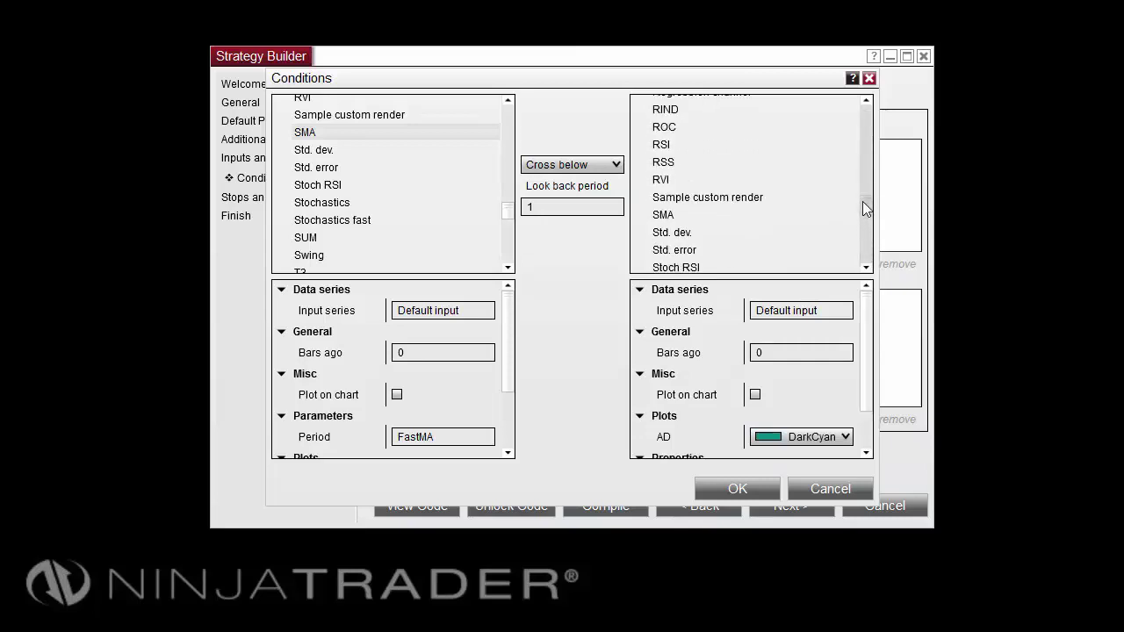
pyautogui.click(660, 218)
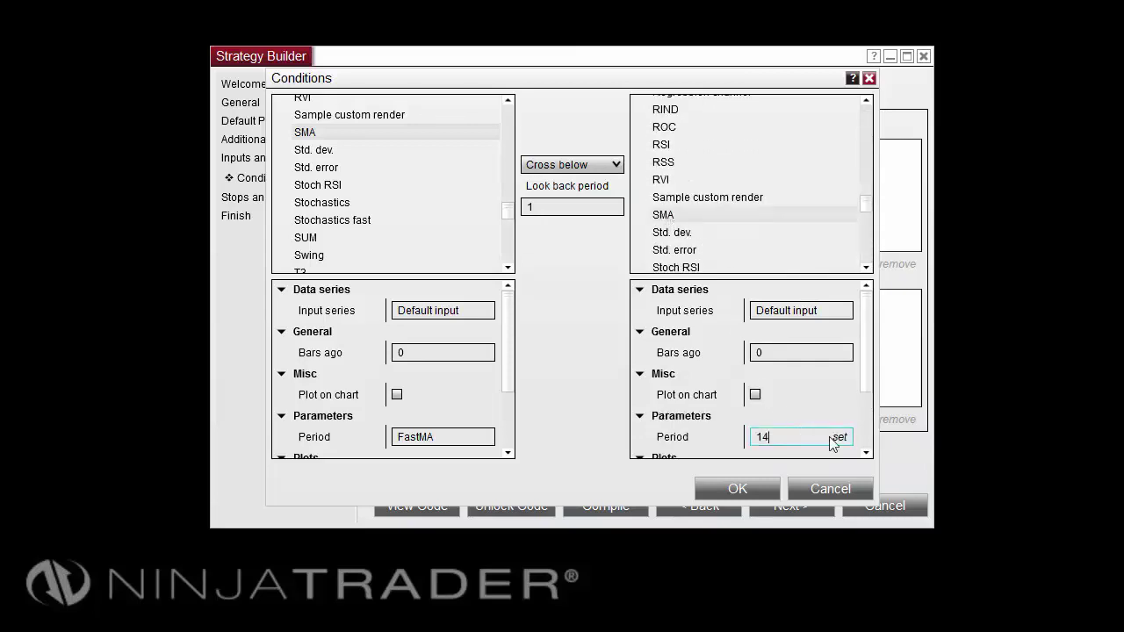
# Step: Set the second SMA's period to the SlowMA user input and accept the cross-below condition for Set 2
pyautogui.click(840, 437)
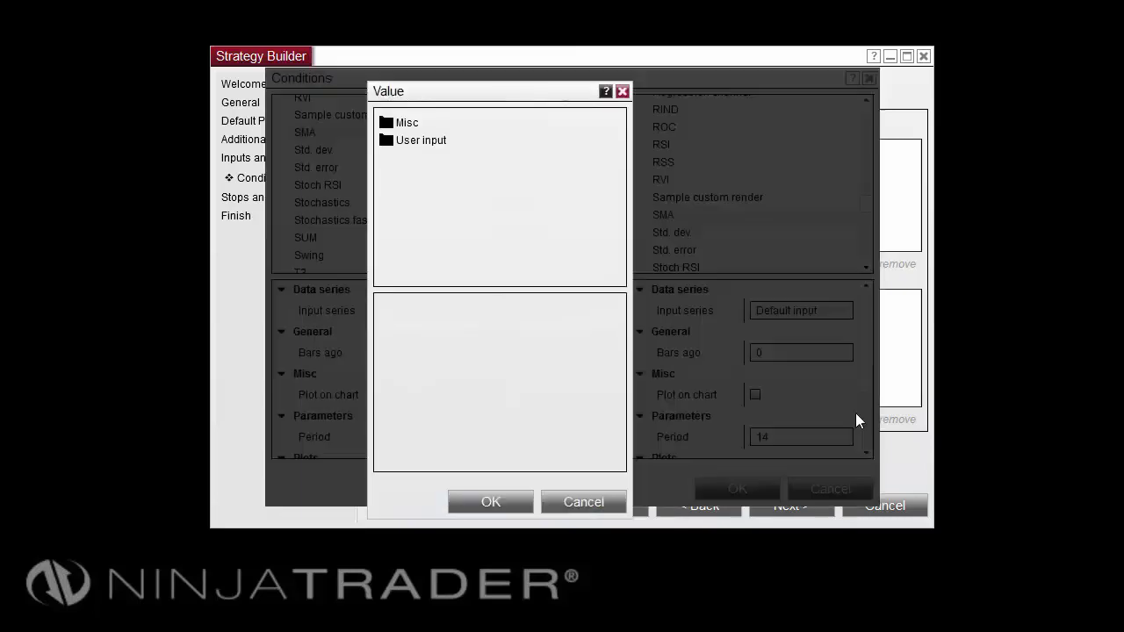
pyautogui.doubleClick(430, 142)
pyautogui.click(419, 175)
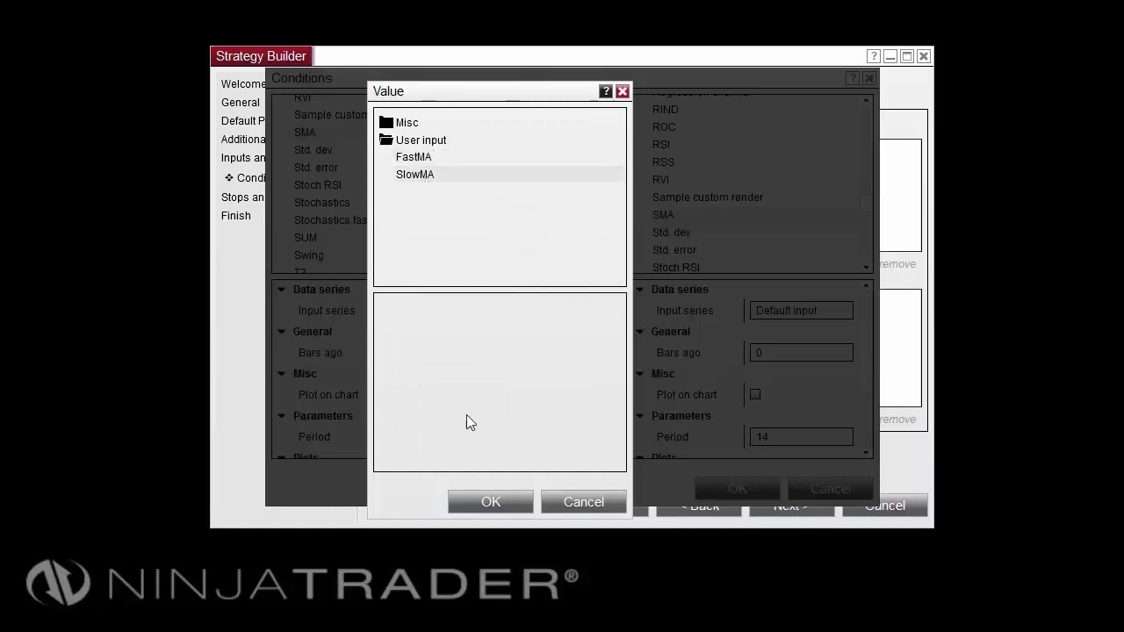
pyautogui.click(488, 499)
pyautogui.click(737, 492)
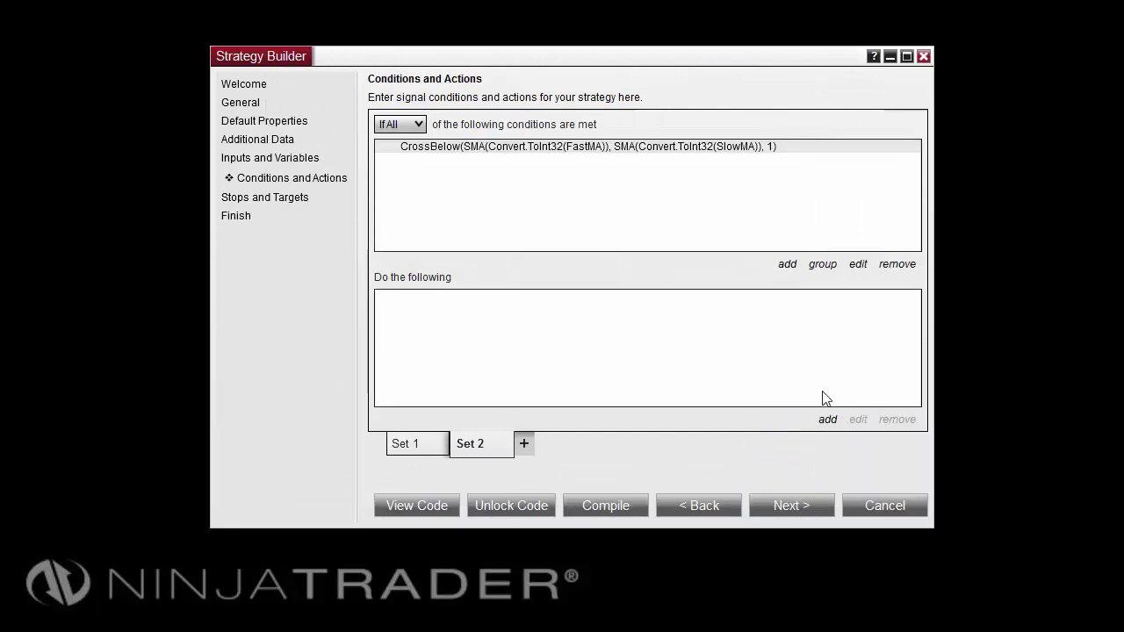
# Step: Add an Enter short position action with the default quantity to Set 2's cross-below condition
pyautogui.click(828, 421)
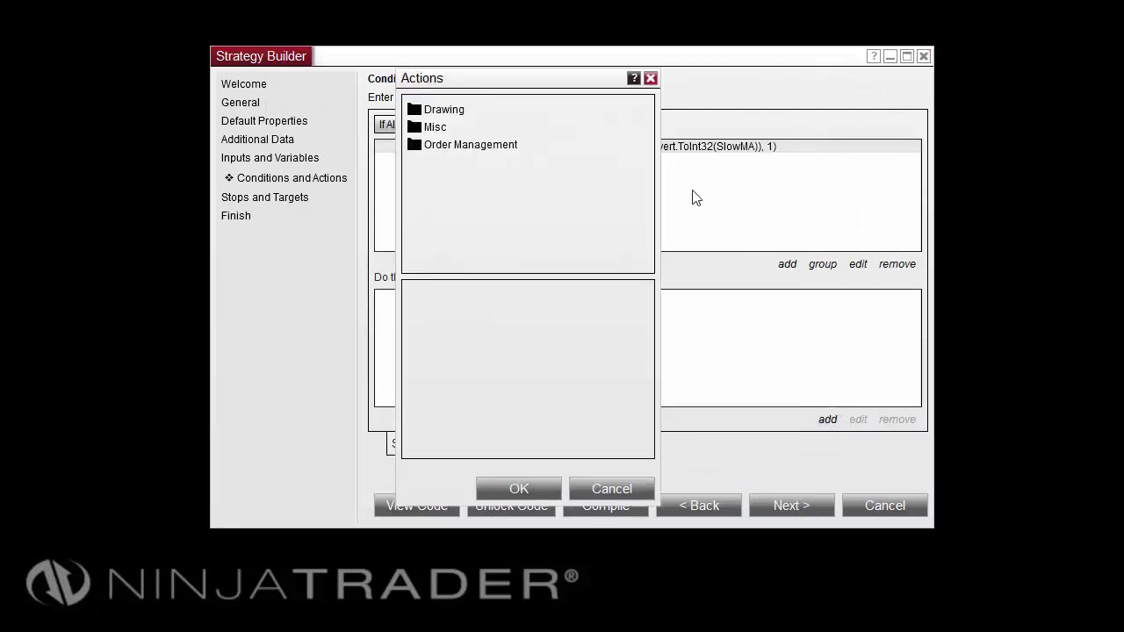
pyautogui.doubleClick(477, 146)
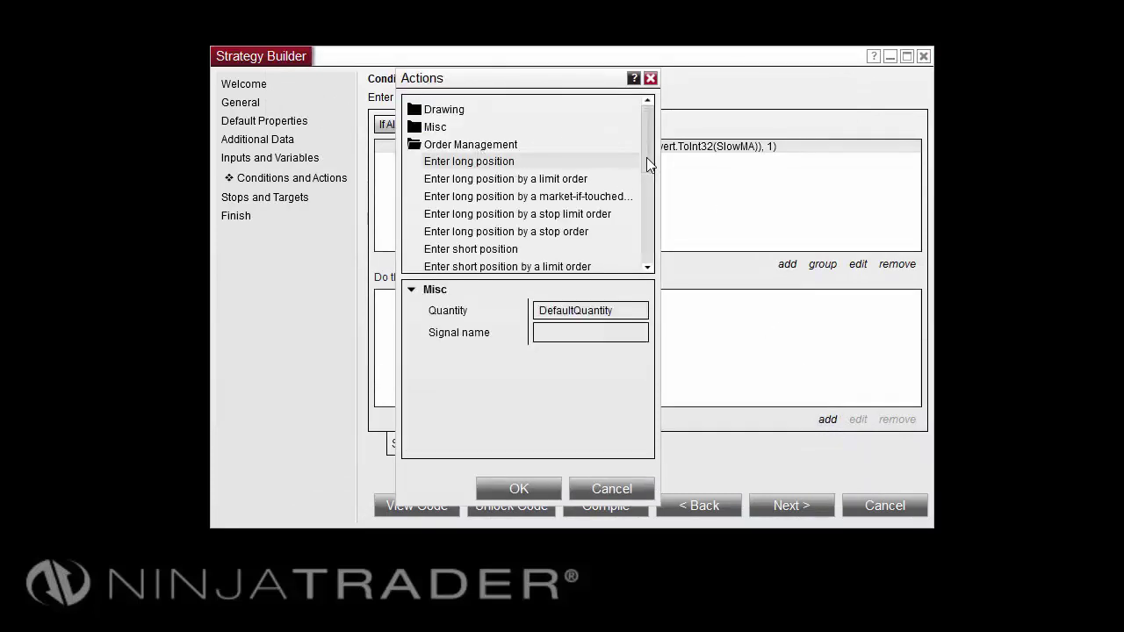
pyautogui.moveTo(647, 167); pyautogui.dragTo(632, 188)
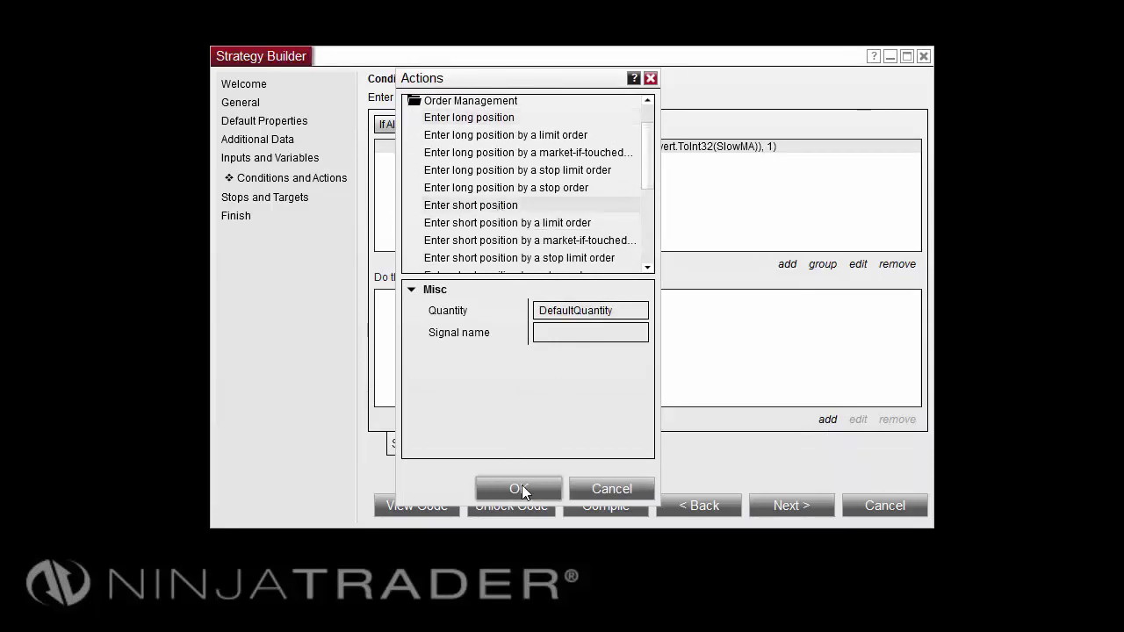
pyautogui.click(522, 488)
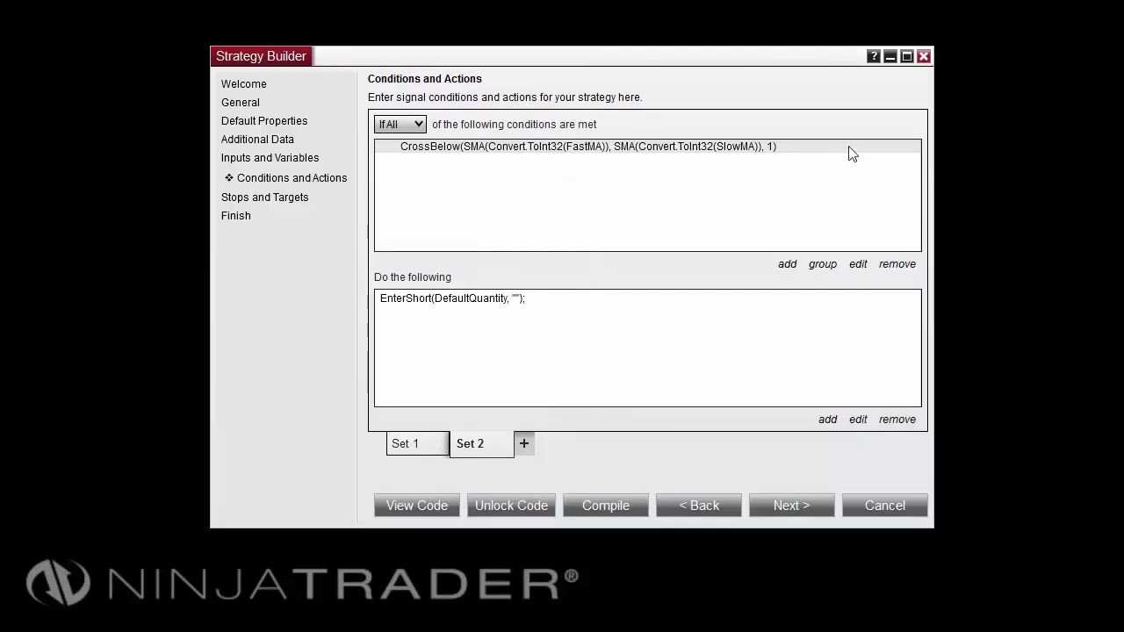
# Step: Review the available stop and target types without adding any, and advance to the strategy setup's Finish page
pyautogui.click(803, 501)
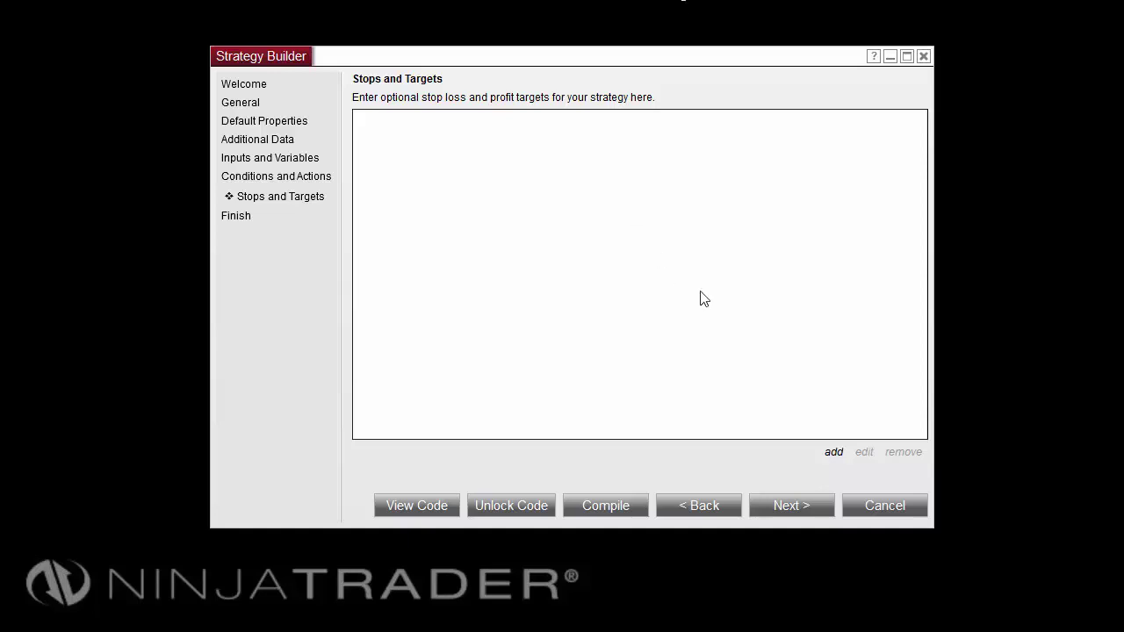
pyautogui.click(832, 453)
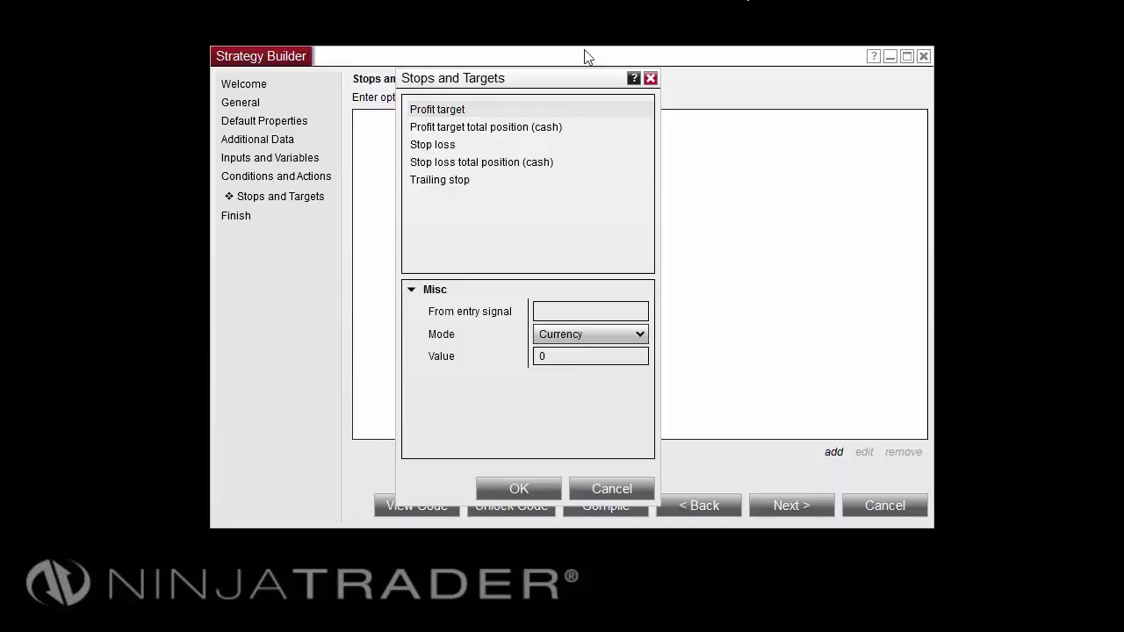
pyautogui.click(623, 486)
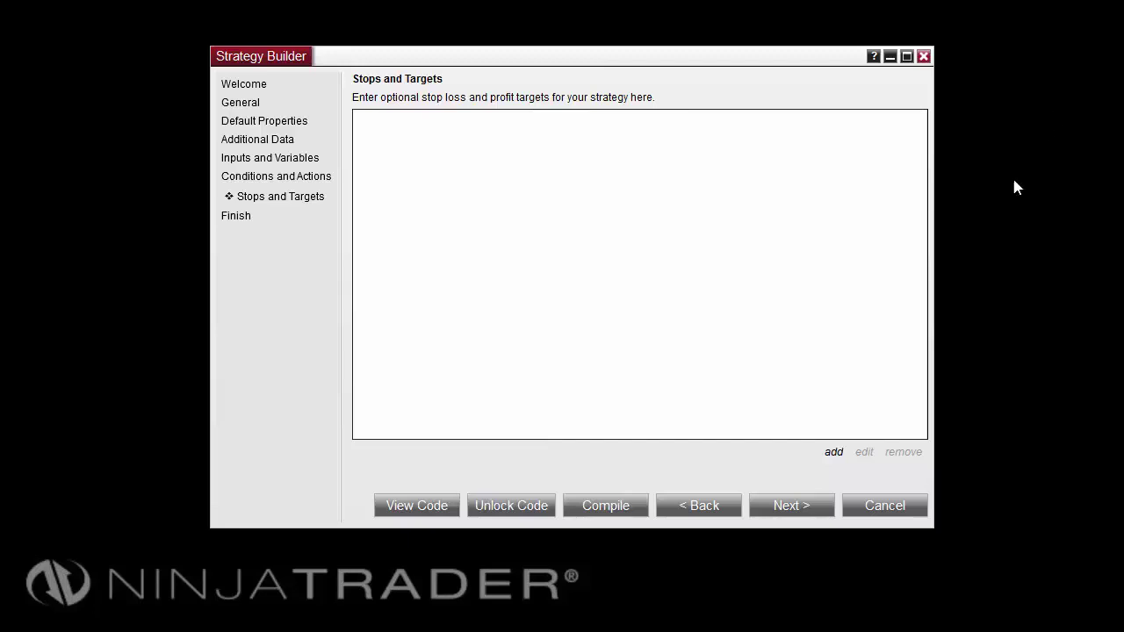
pyautogui.click(792, 506)
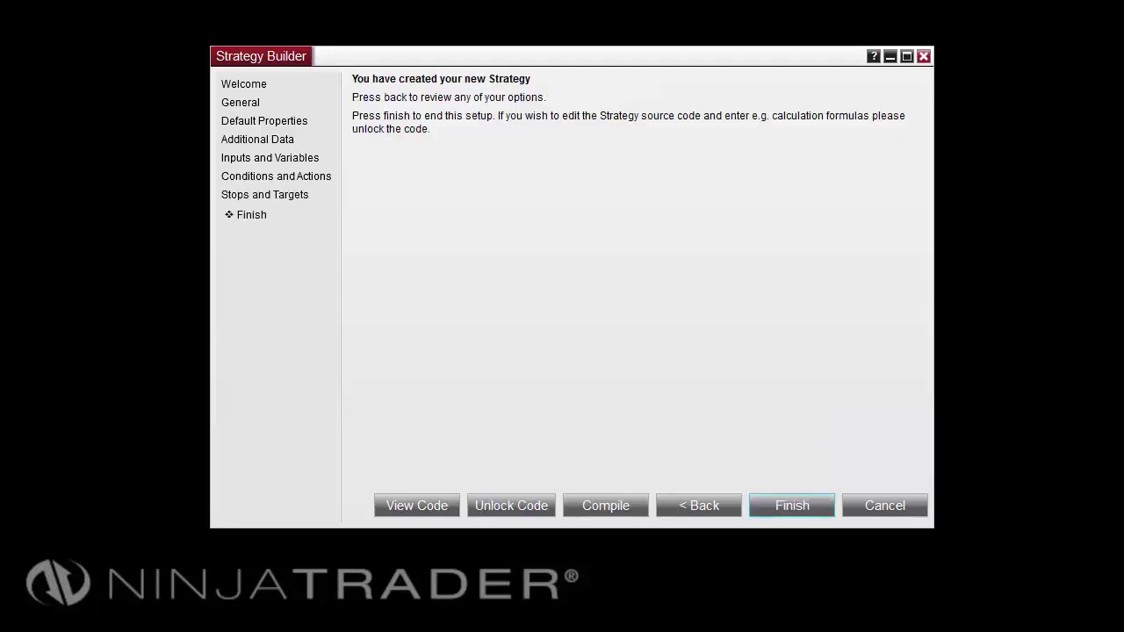